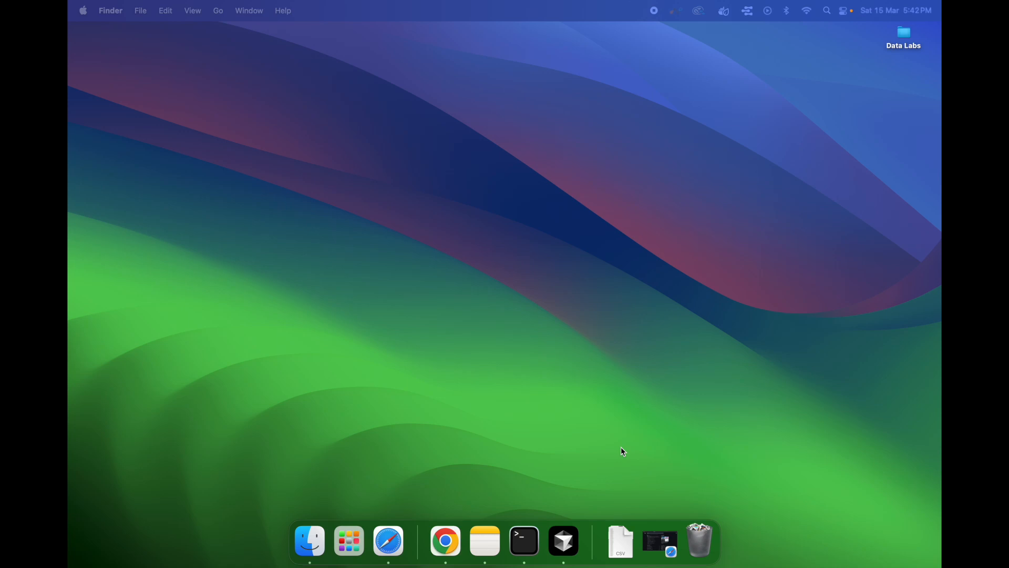
Step: Open the official PostgreSQL website from the search results and go to its Download page
click(658, 551)
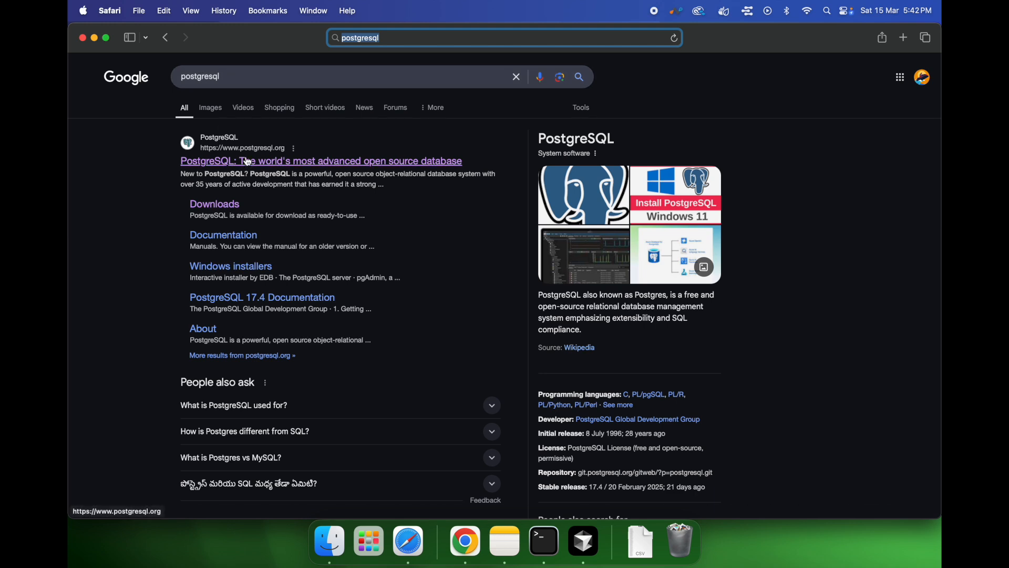
click(279, 167)
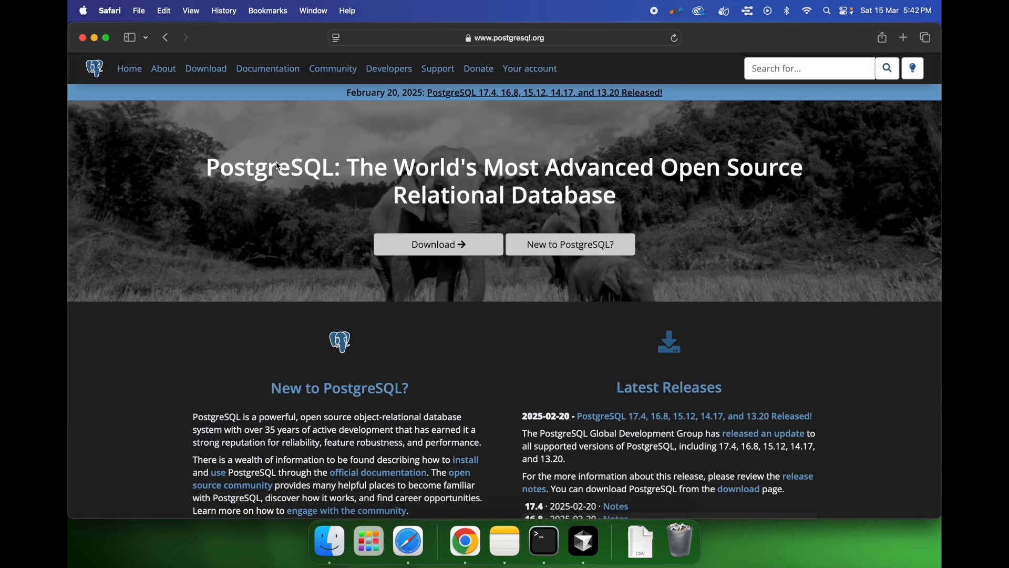
click(427, 247)
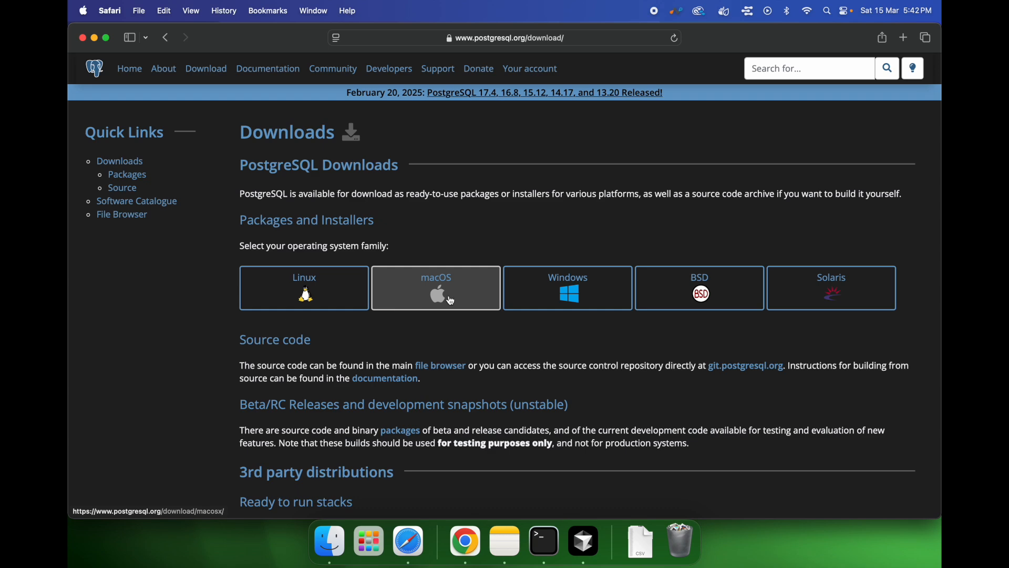
Step: Choose the macOS packages, open the EDB installer page, and download PostgreSQL 17.4 for Mac OS X
click(437, 285)
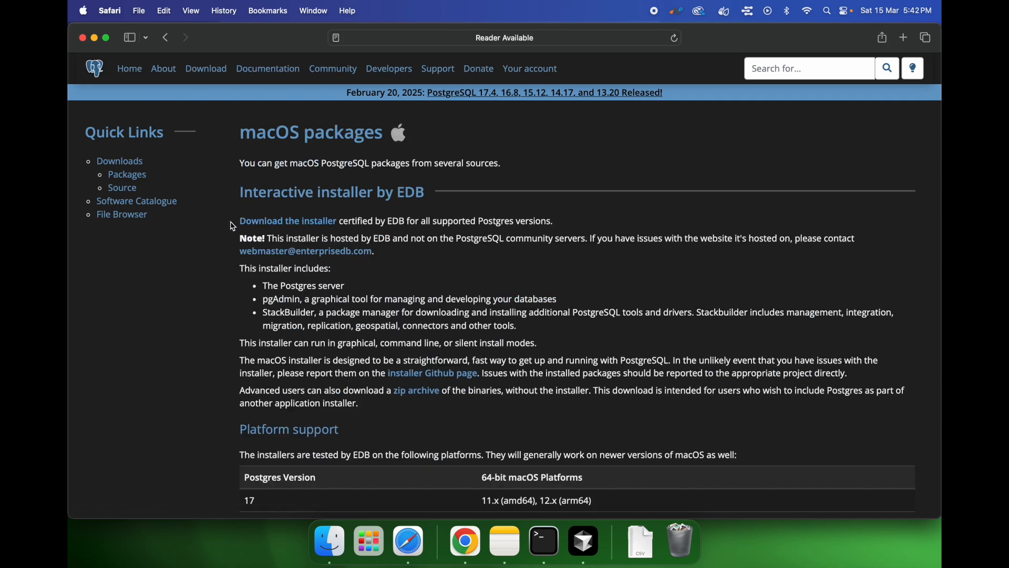
click(299, 226)
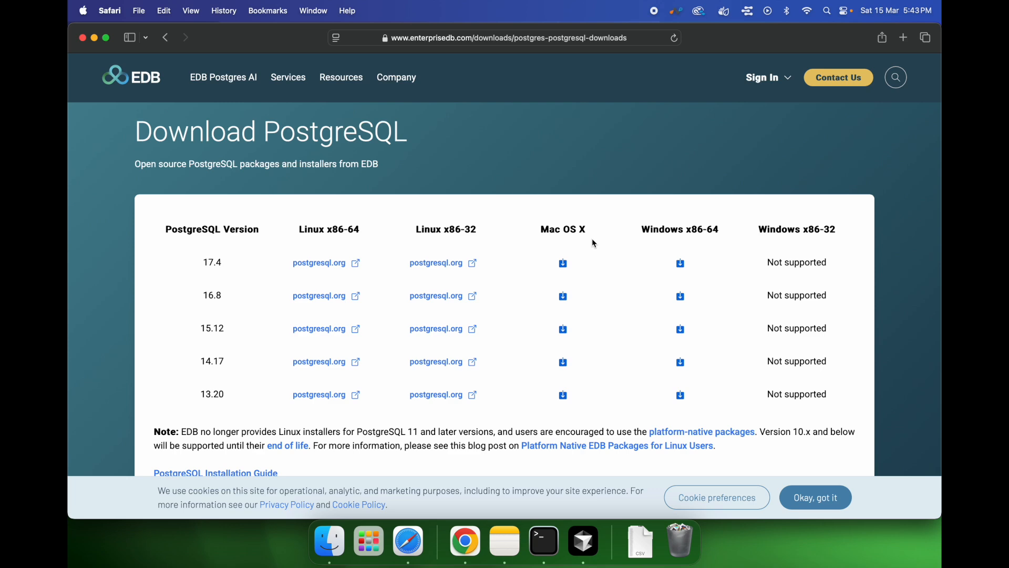
click(564, 266)
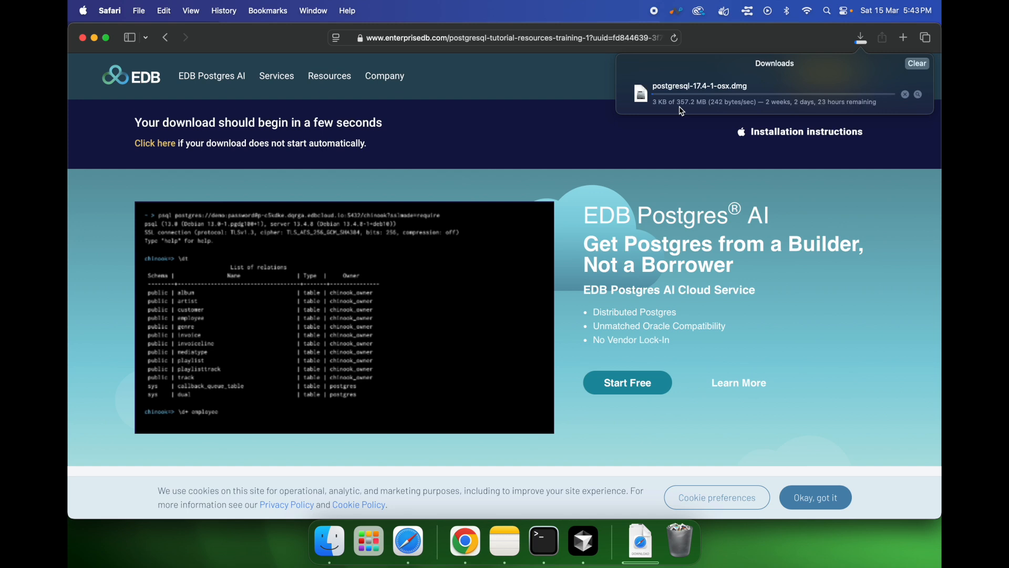
Step: Open the downloaded postgresql-17.4-1-osx.dmg disk image from the downloads list
click(807, 12)
click(804, 114)
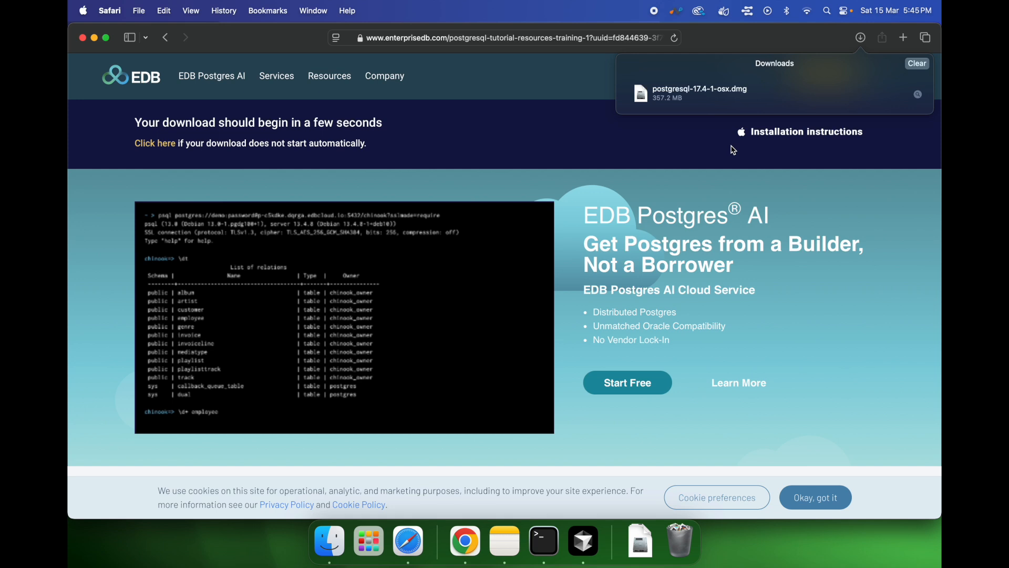
double_click(697, 92)
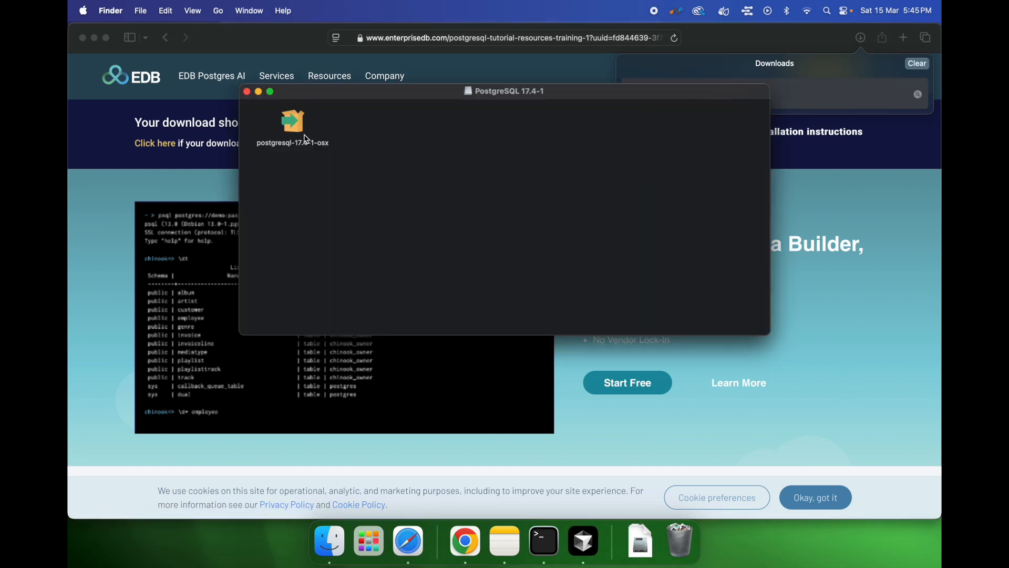
Step: Launch the postgresql-17.4-1-osx installer, allow it to open, and authorize it with the Mac account password
double_click(294, 129)
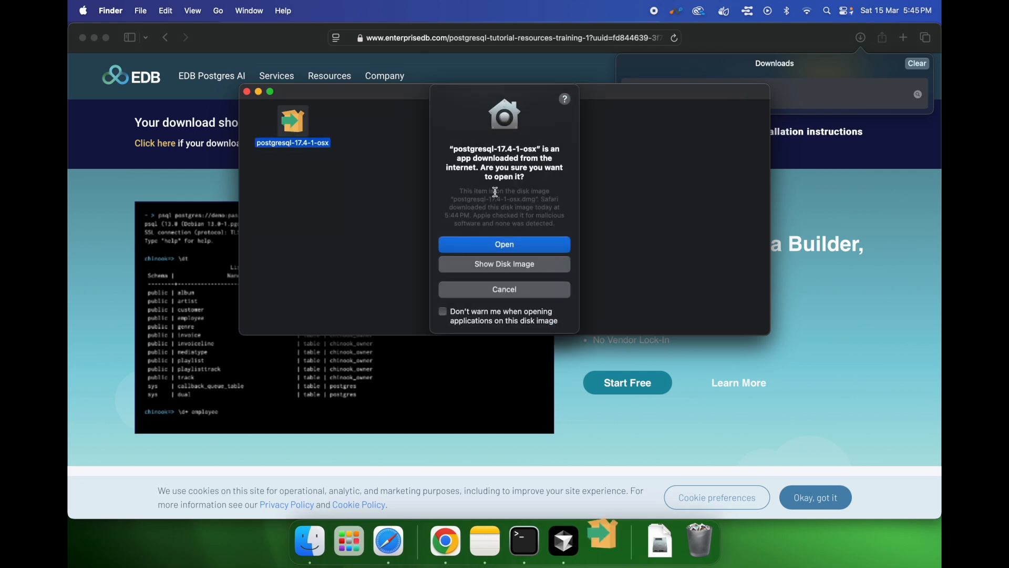
click(511, 247)
text(••••••••••)
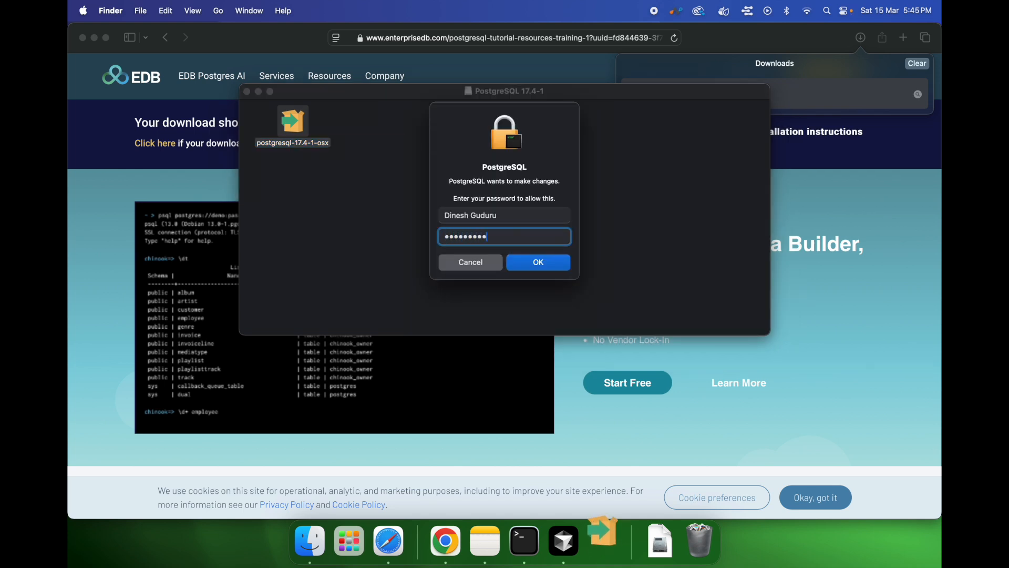
click(556, 259)
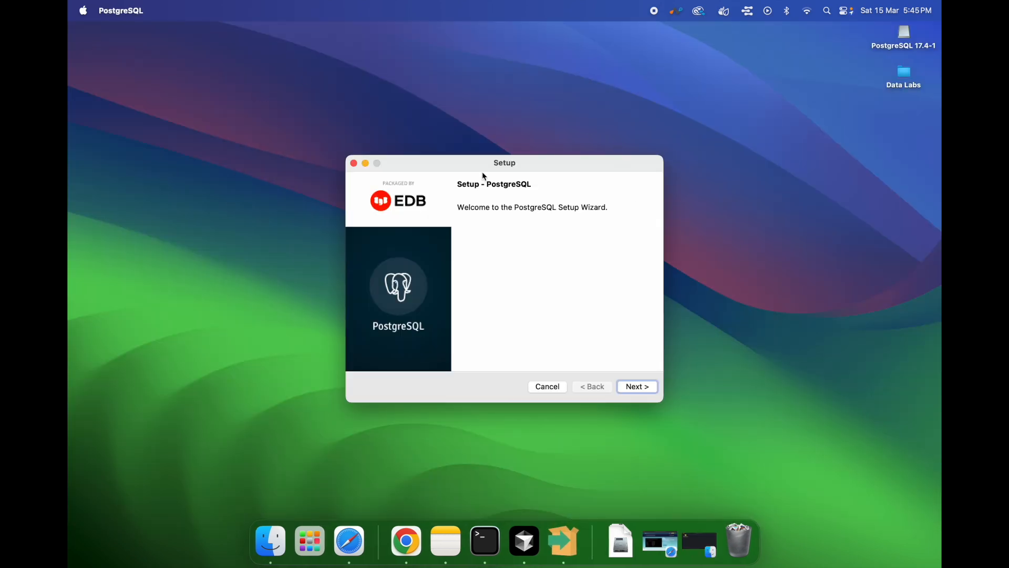
Step: Advance the setup wizard keeping installation directory /Library/PostgreSQL/17, all components, and data directory /Library/PostgreSQL/17/data
click(638, 387)
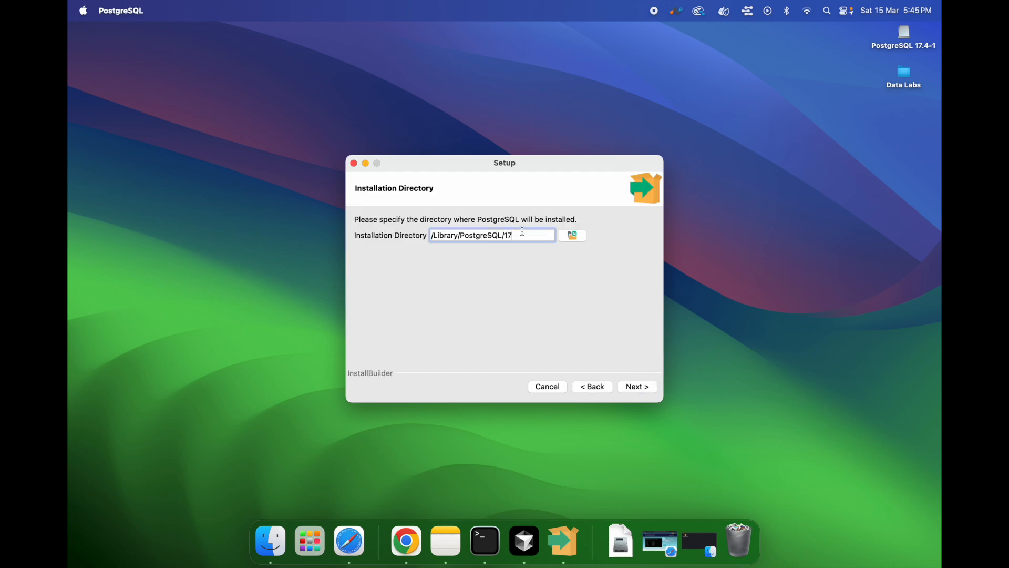
drag(523, 232, 415, 244)
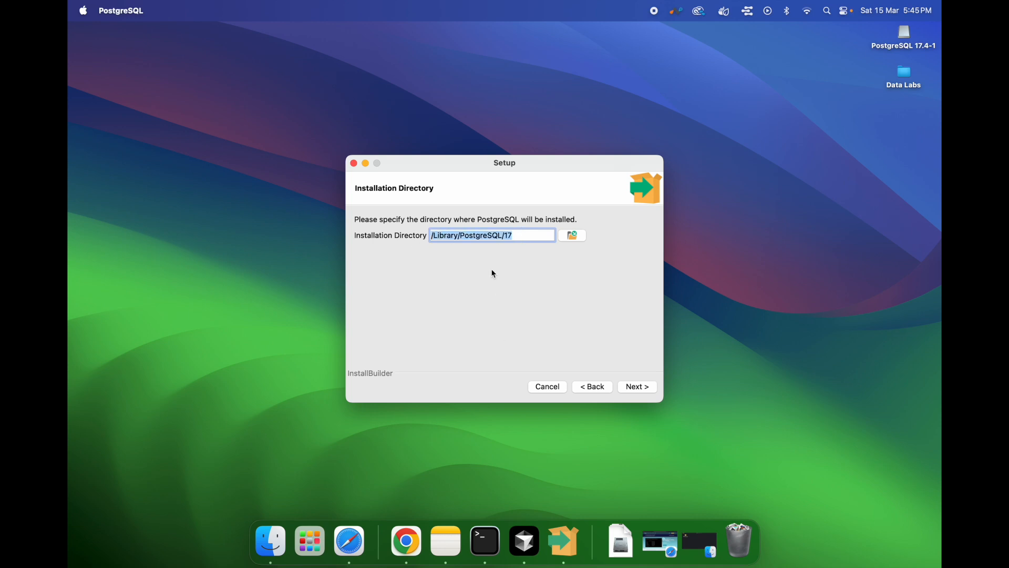
click(528, 235)
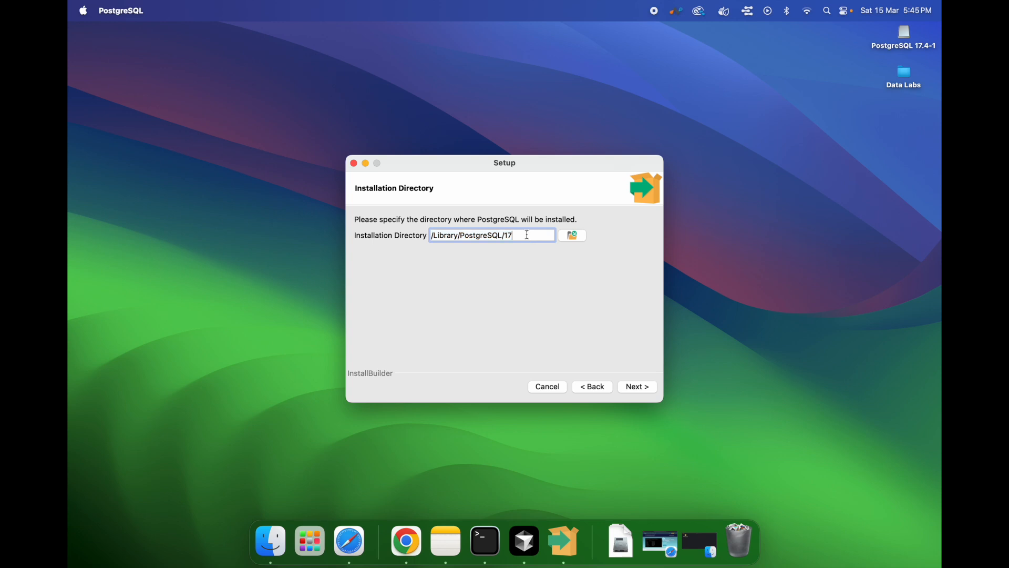
click(641, 389)
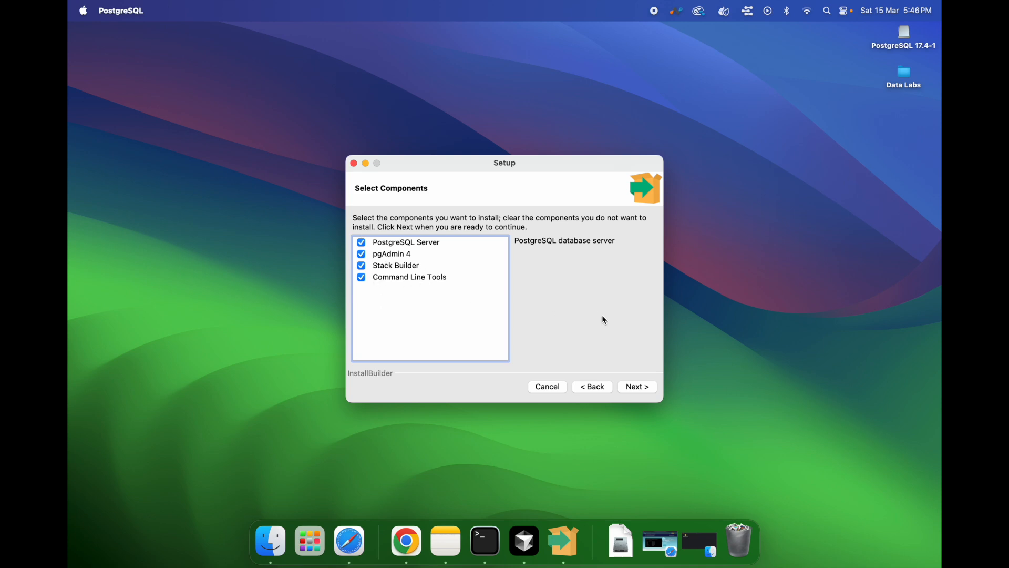
click(645, 391)
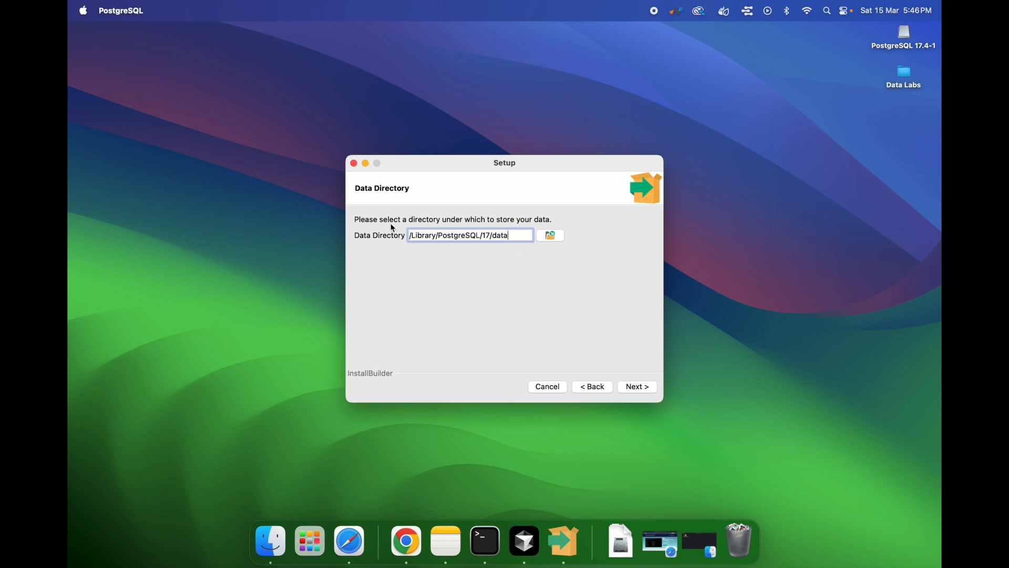
click(637, 391)
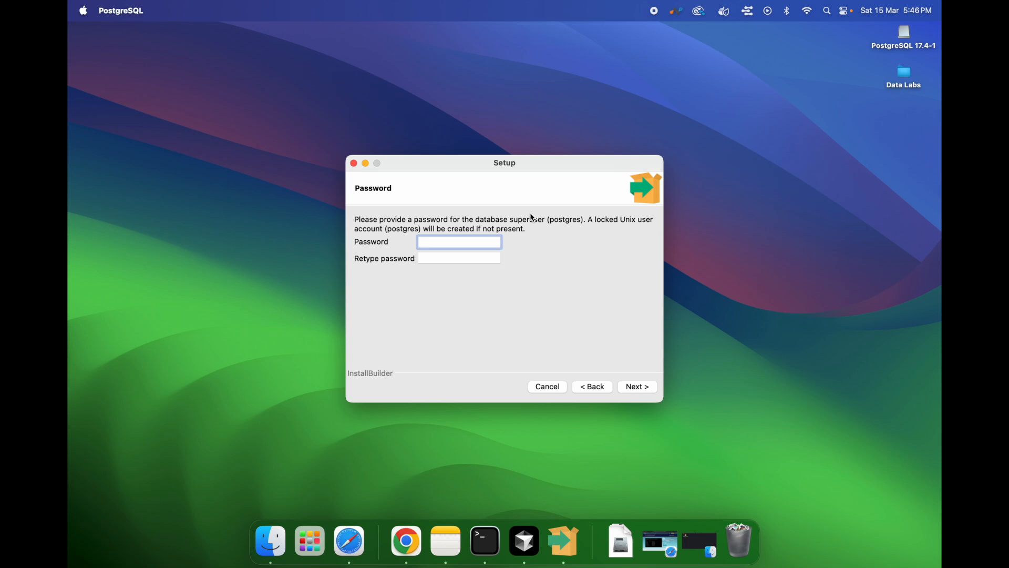
Step: Enter and retype the password for the postgres database superuser, then continue
text(••••)
key(Tab)
text(•••••)
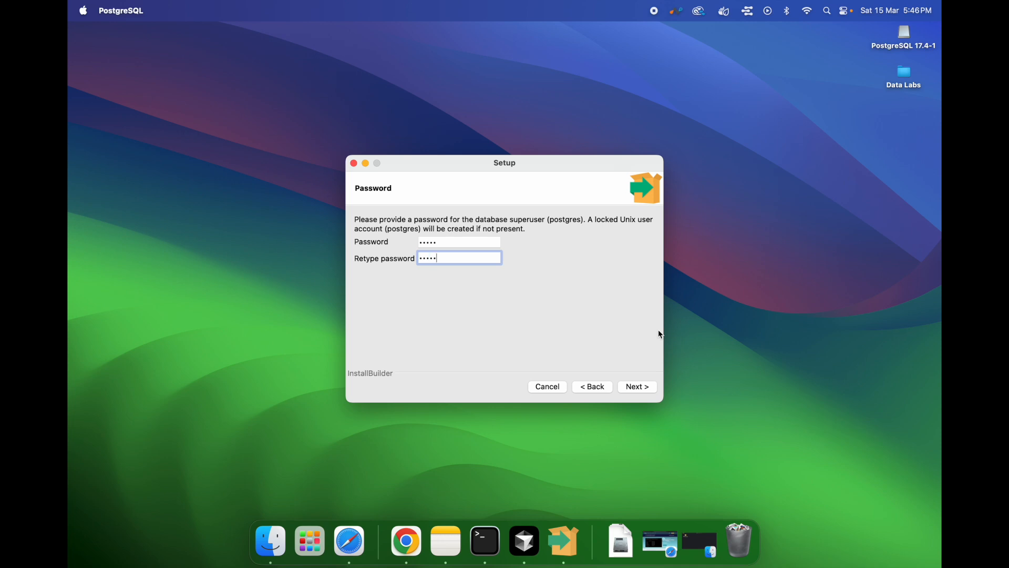
click(647, 388)
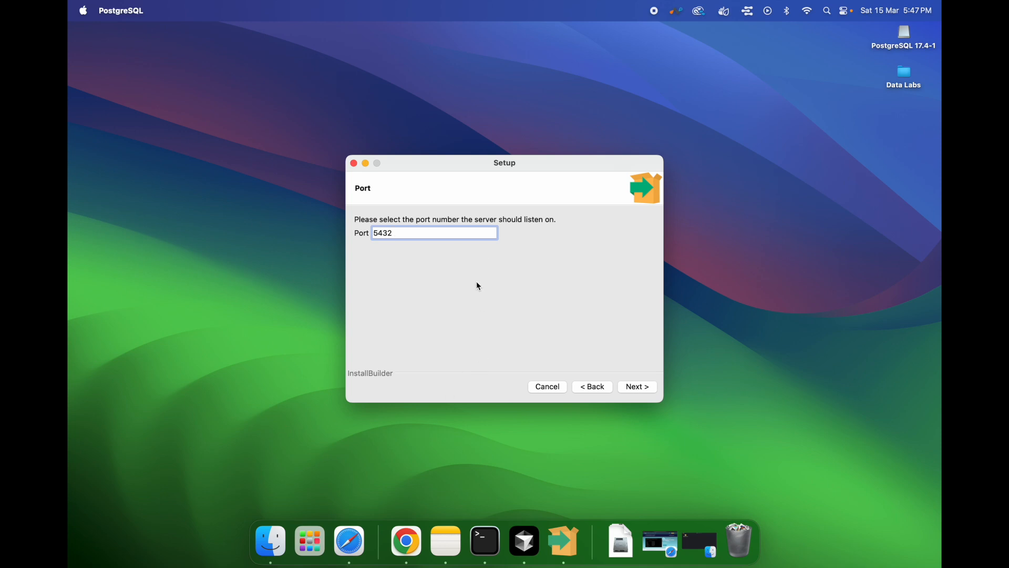
Step: Keep port 5432 and the default locale in the wizard
click(644, 390)
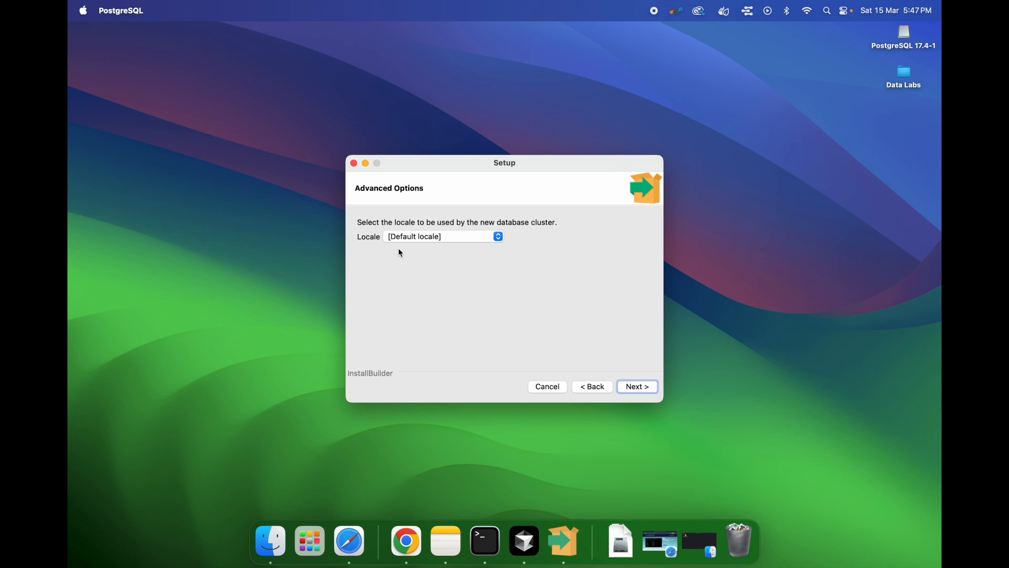
click(635, 390)
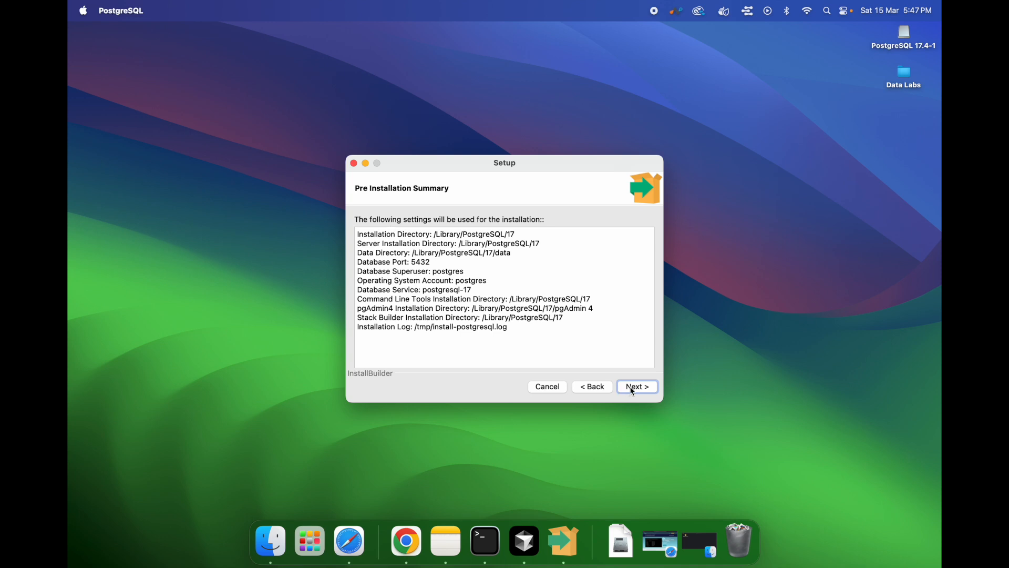
Step: Accept the pre-installation summary, run the PostgreSQL installation, and finish the setup wizard
click(635, 390)
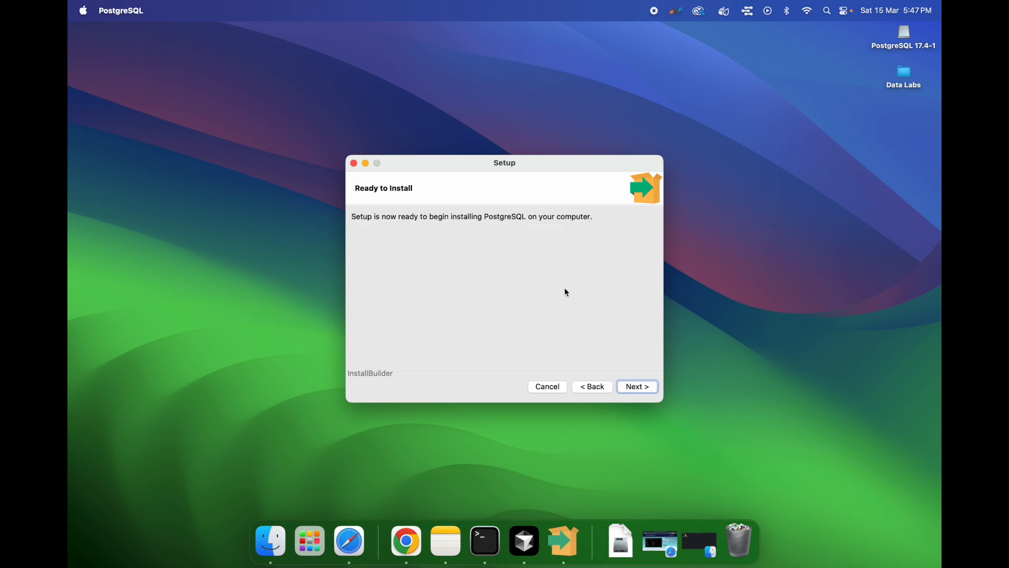
click(627, 387)
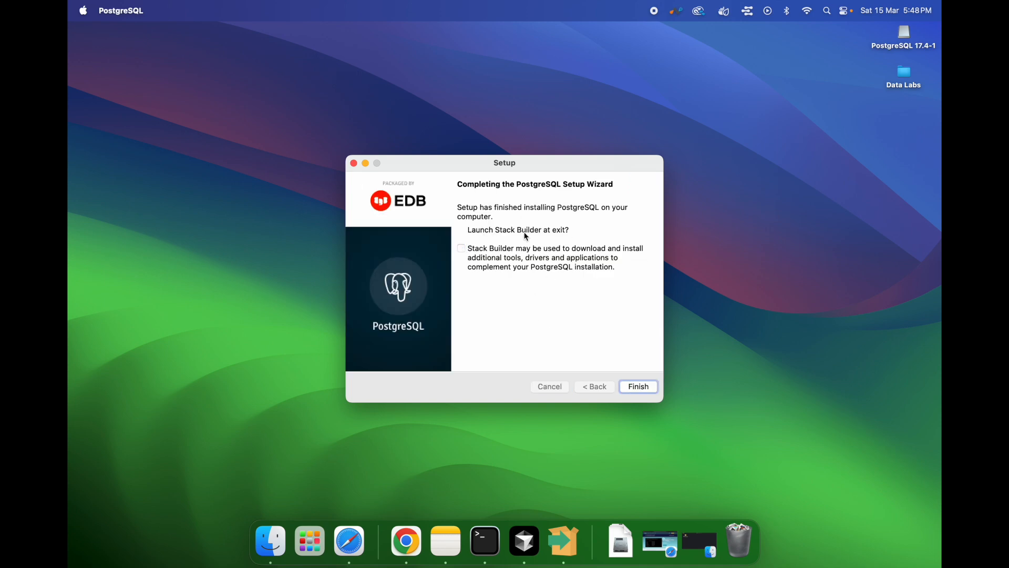
click(641, 389)
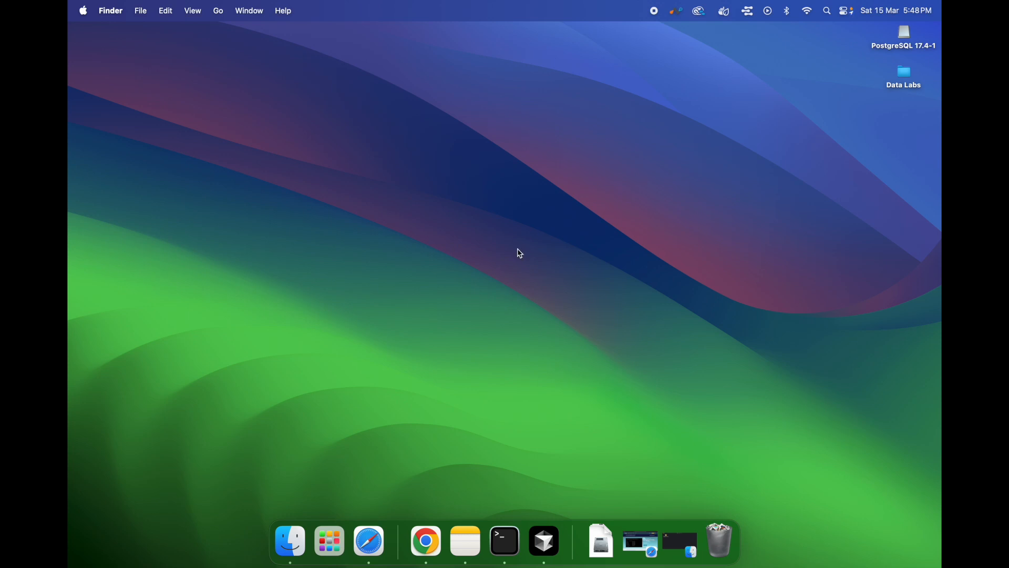
Step: Find pgAdmin 4 among the installed applications and launch it
click(339, 543)
scroll(586, 365, right, 5)
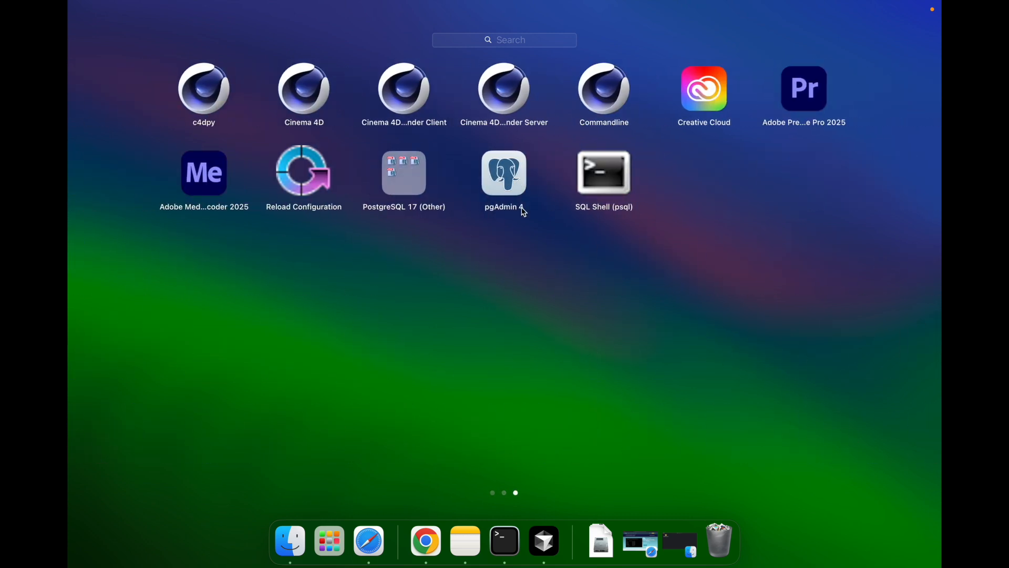
click(506, 175)
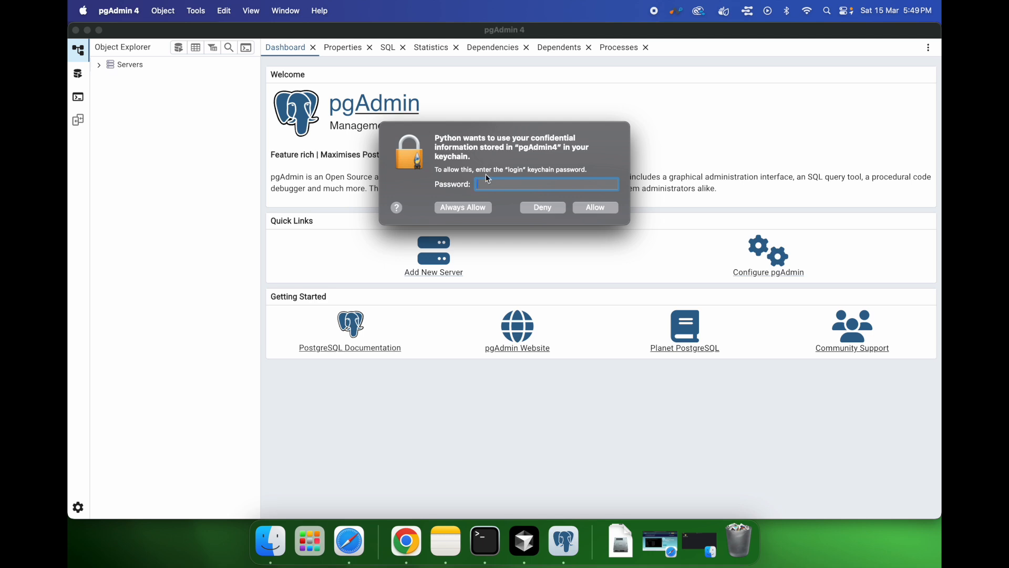
Step: Enter the login keychain password and always allow pgAdmin 4 to use its stored information
text(a)
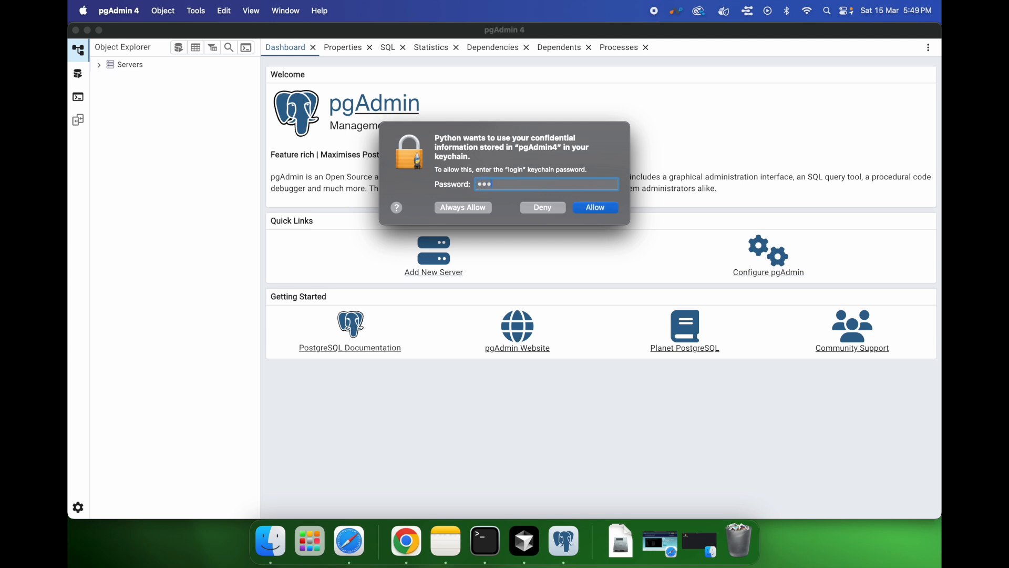
text(•••••••••)
click(465, 209)
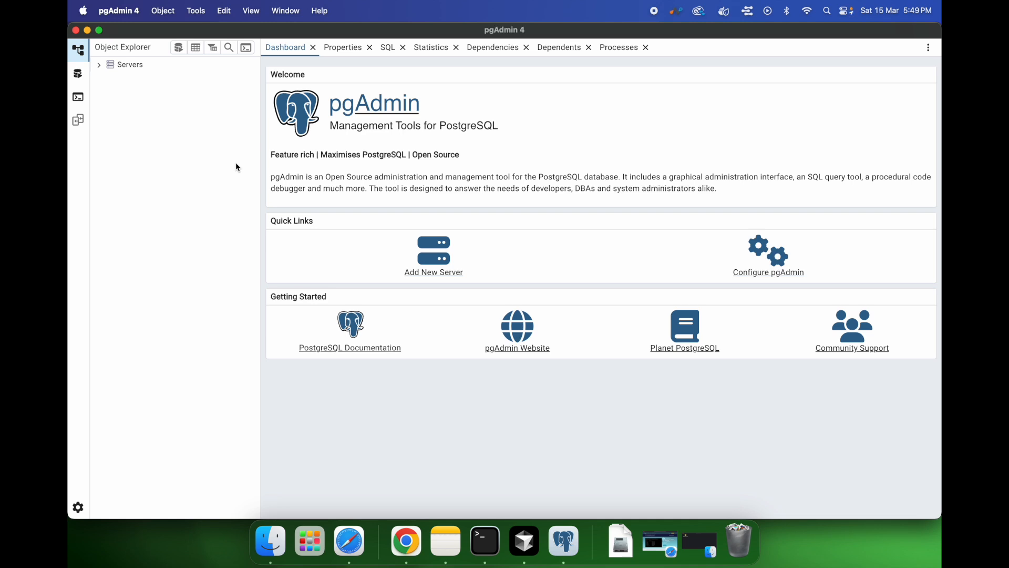
Step: Expand the server tree through PostgreSQL 17, Databases and postgres down to the public schema's objects
click(100, 65)
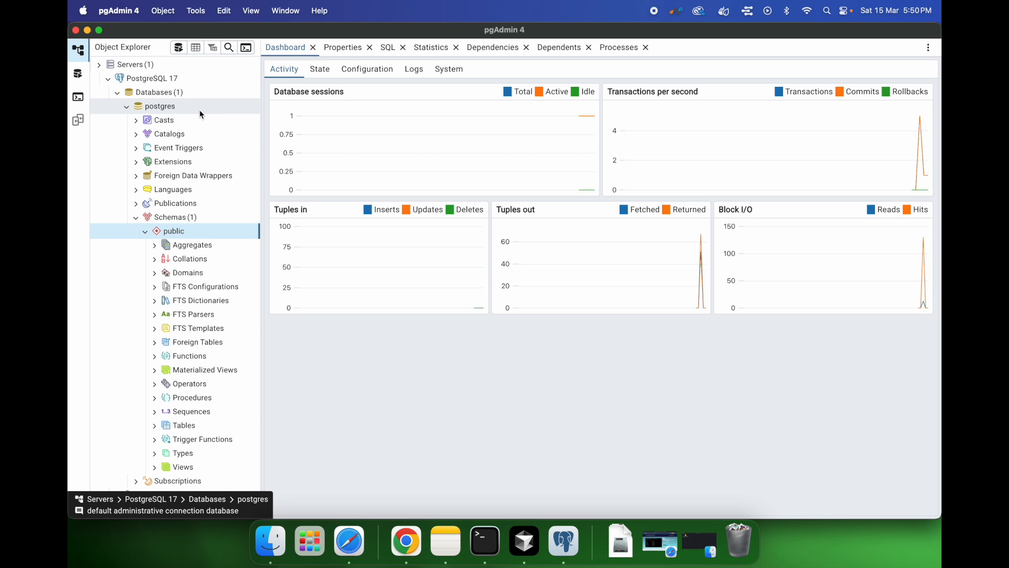
click(118, 95)
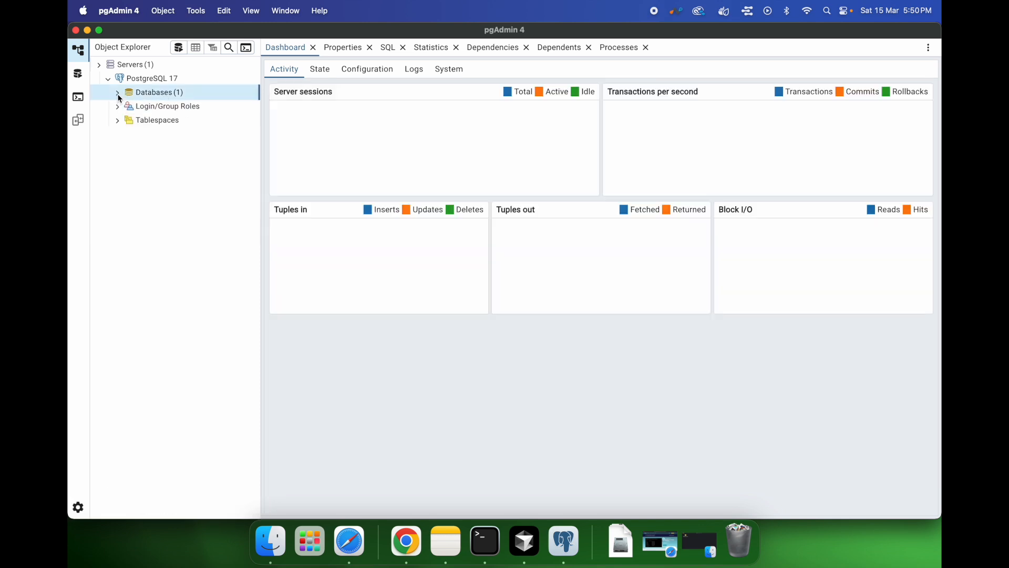
click(118, 95)
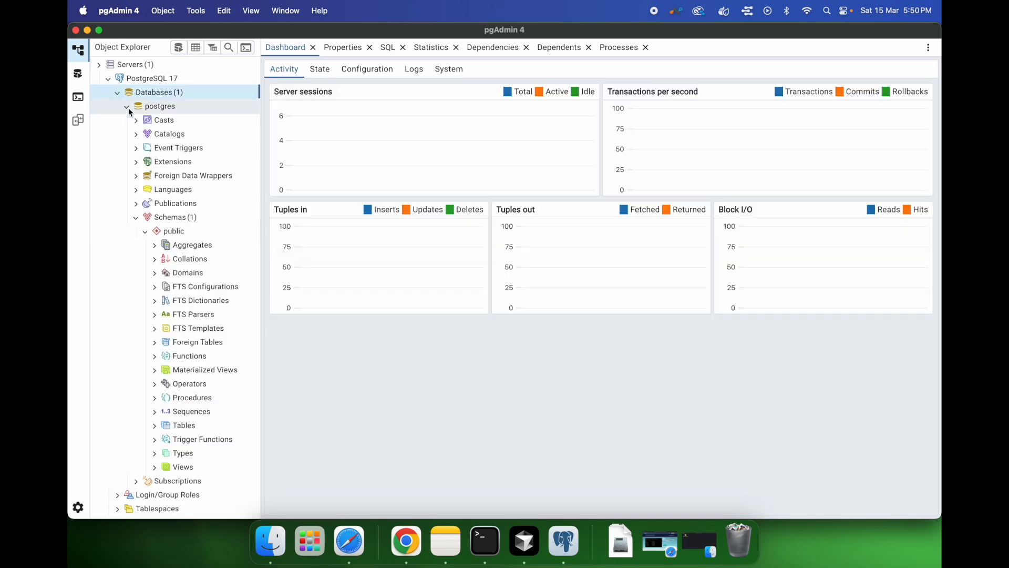
click(127, 107)
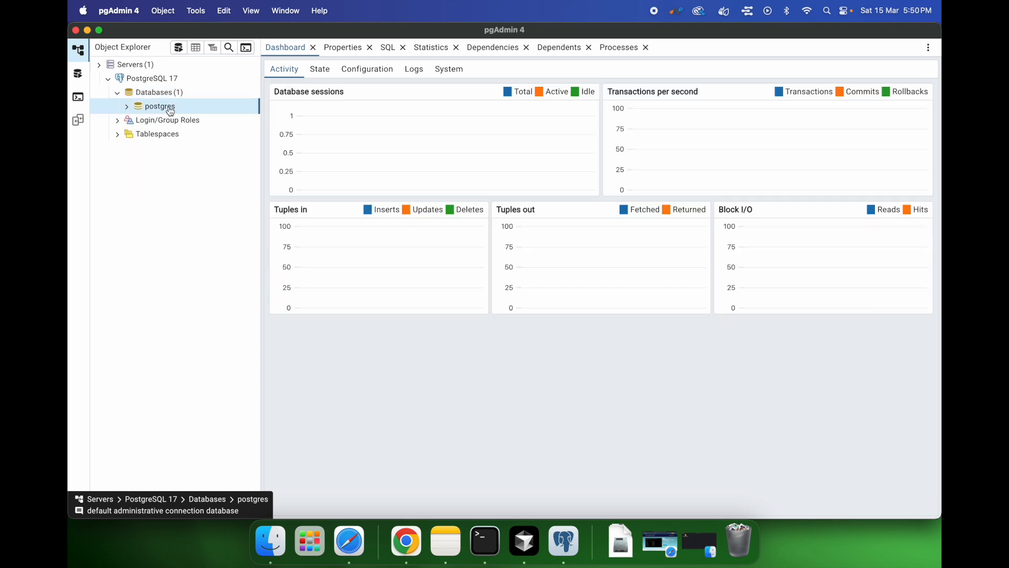
click(126, 107)
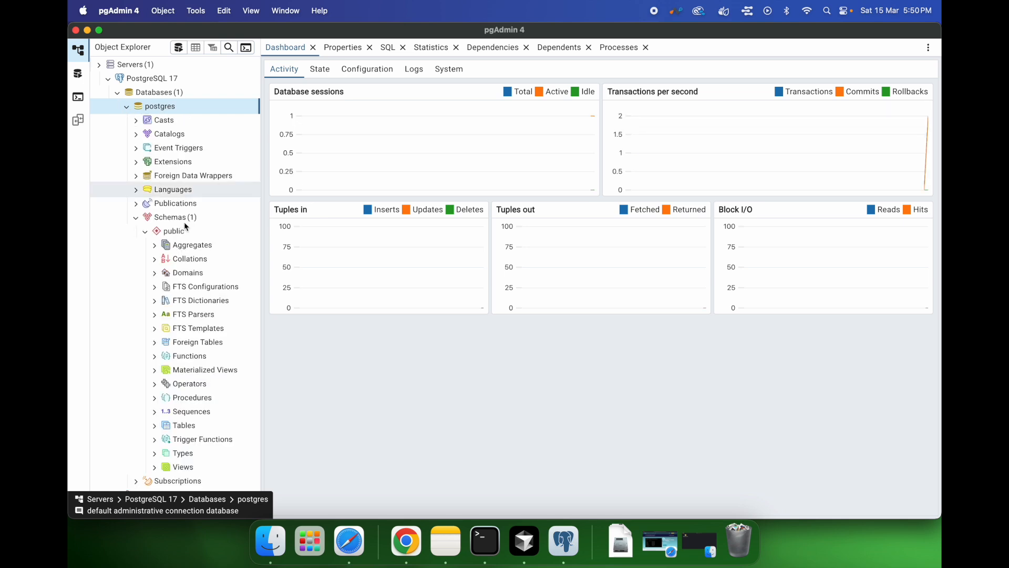
double_click(153, 235)
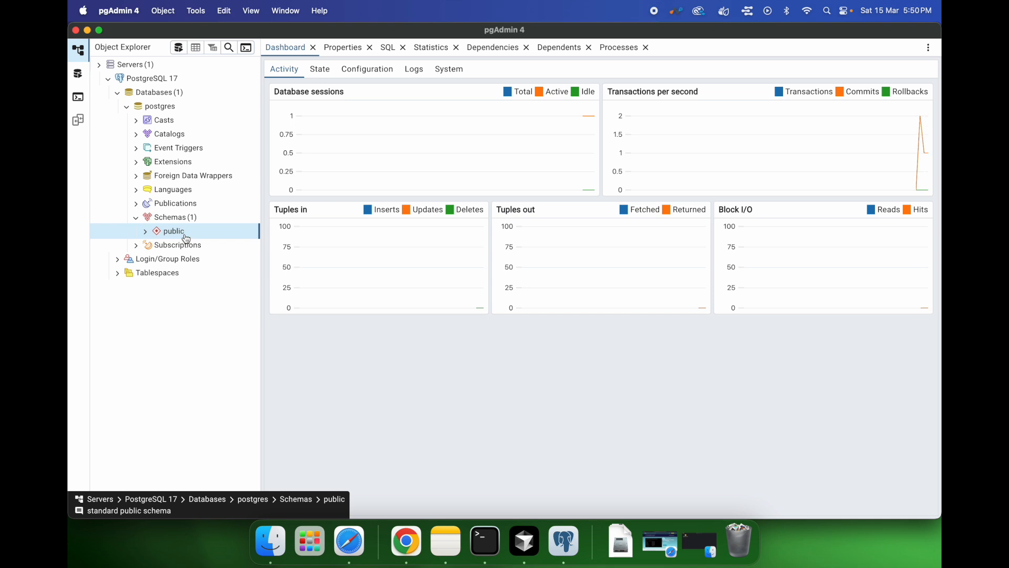
click(147, 231)
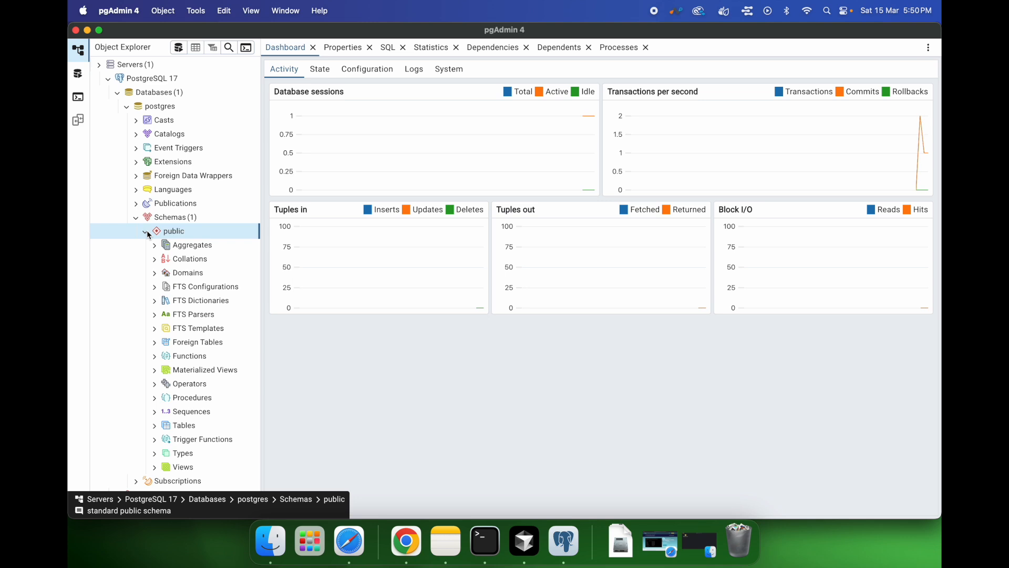
Step: Open the Query Tool Workspace and choose PostgreSQL 17 as the existing server to connect to
click(156, 427)
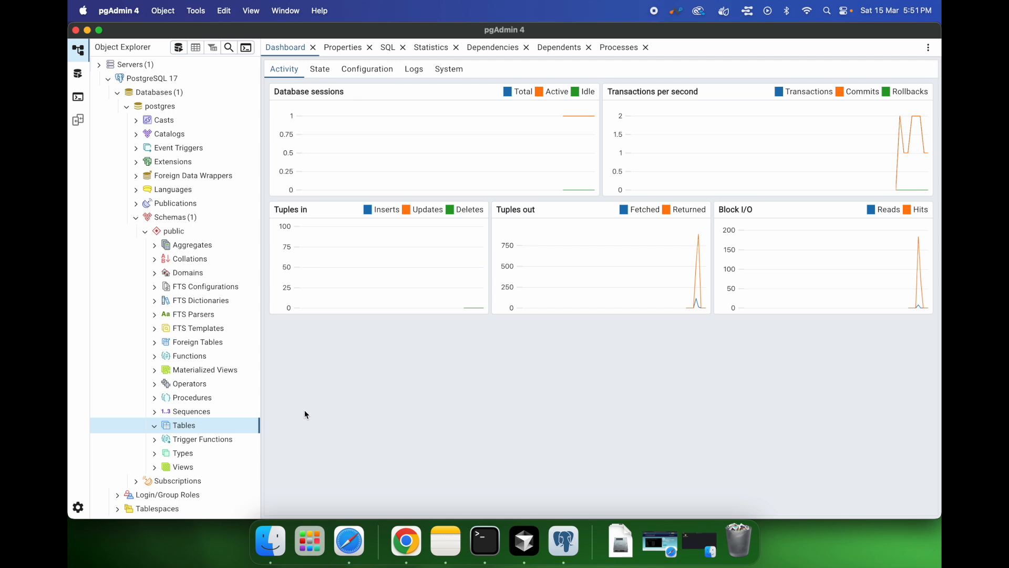
click(79, 79)
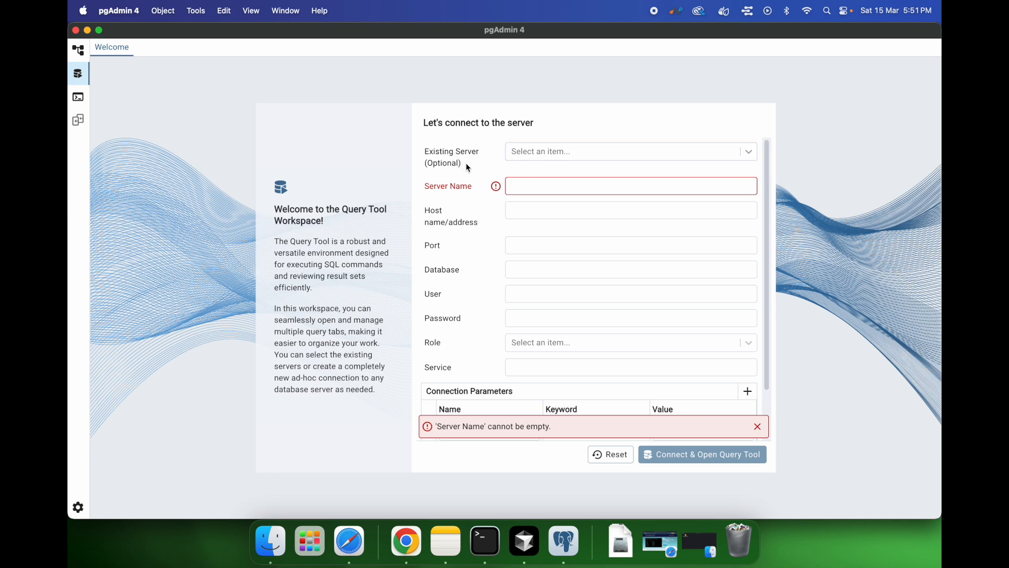
click(753, 157)
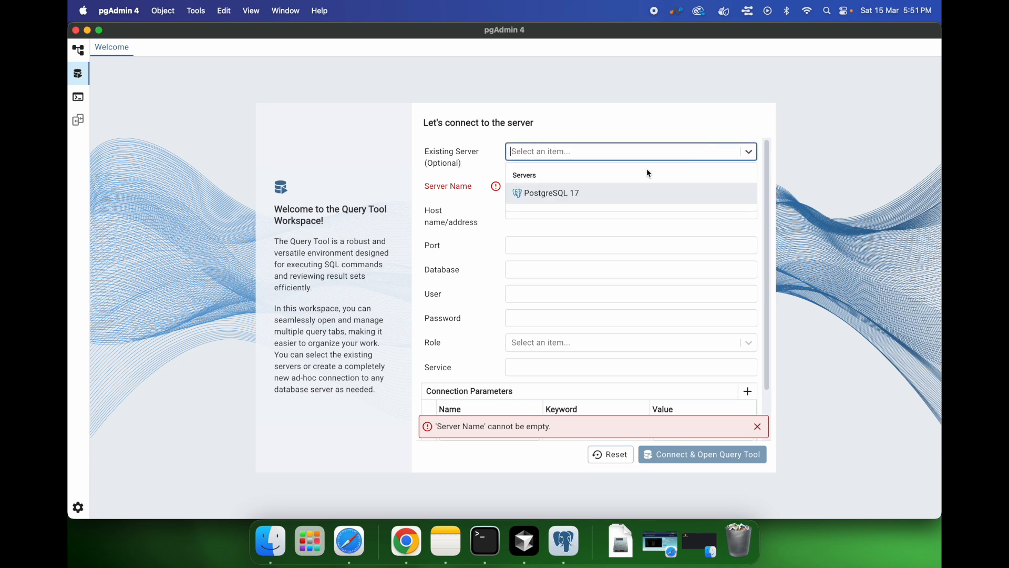
click(565, 194)
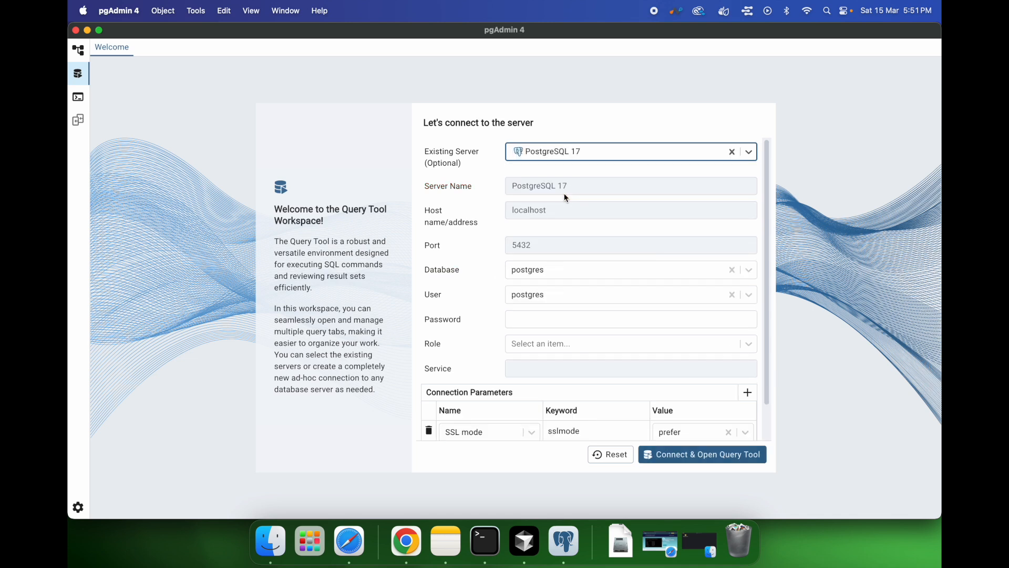
Step: Enter the database user's password and connect to open a new Query Tool tab
click(561, 322)
text(admin)
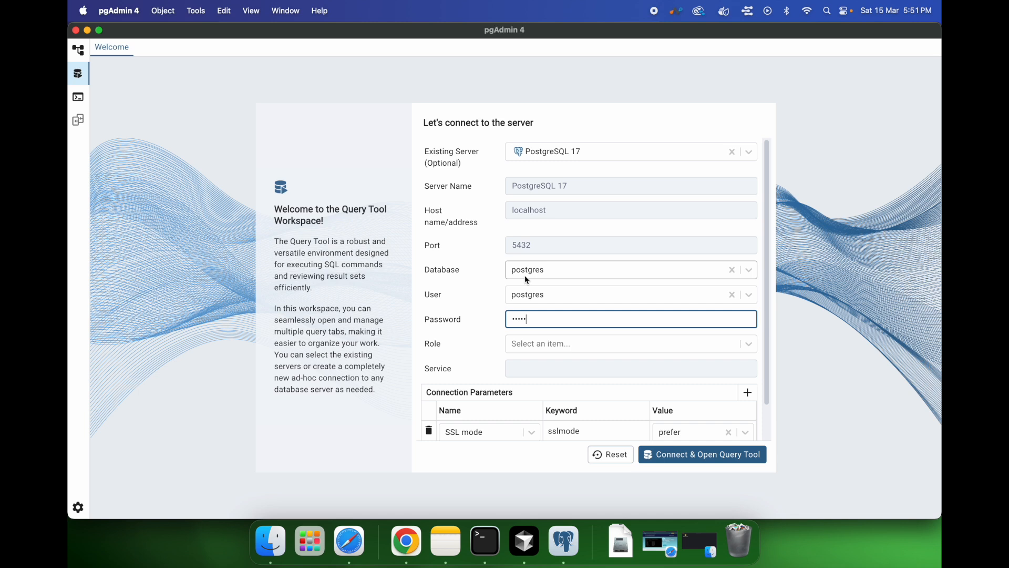
click(685, 461)
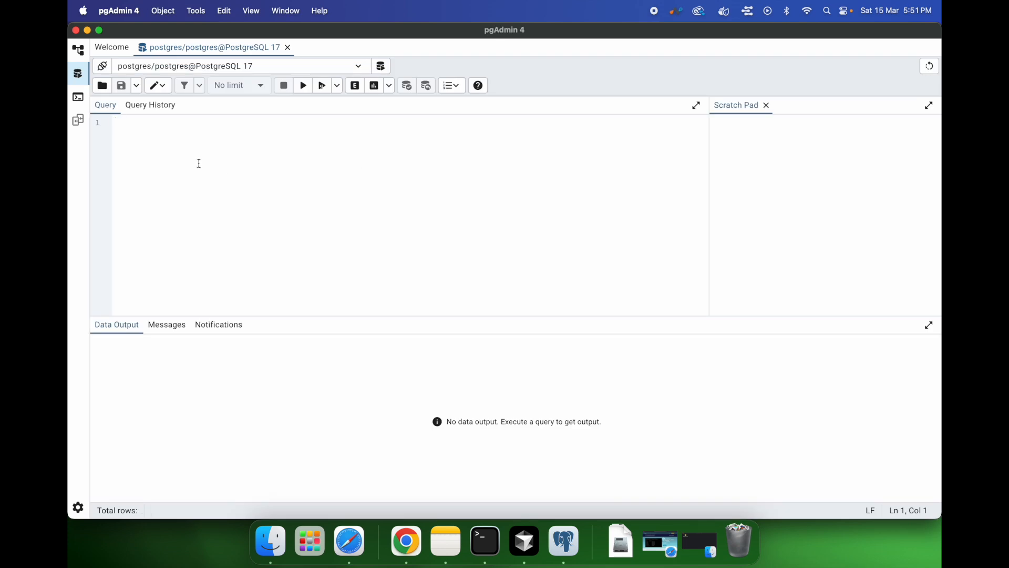
Step: Paste the temp_products SQL script into the query editor
text(CREATE)
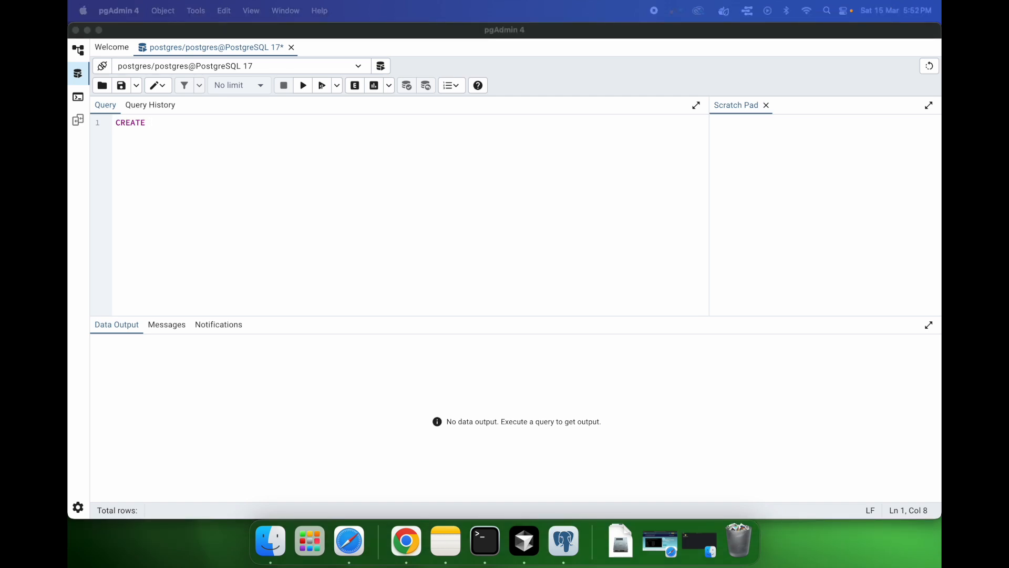
text(-- Drop the temporary table if it exists DROP TABLE IF EXISTS temp_products;  -- Create a temporary table CREATE TABLE temp_products (     temp_product_id SERIAL PRIMARY KEY,     temp_product_name VARCHAR(255),     temp_price DECIMAL(10, 2),     temp_created_at TIMESTAMP DEFAULT CURRENT_TIMESTAMP );  -- Insert some data into the temporary table INSERT INTO temp_products (temp_product_name, temp_price) VALUES ('Temporary Widget A', 19.99), ('Temporary Widget B', 29.50), ('Temporary Widget C', 9.95);  -- Select all data from the temporary table SELECT * FROM temp_products;  -- Select specific columns and apply a filter SELECT temp_product_name, temp_price FROM temp_products WHERE temp_price > 20.00;)
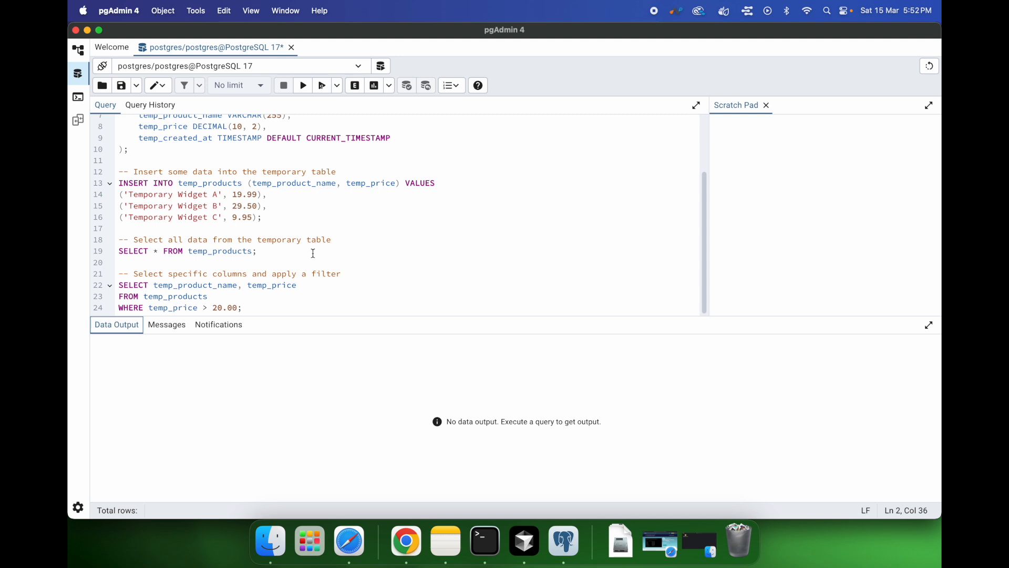
scroll(313, 253, up, 3)
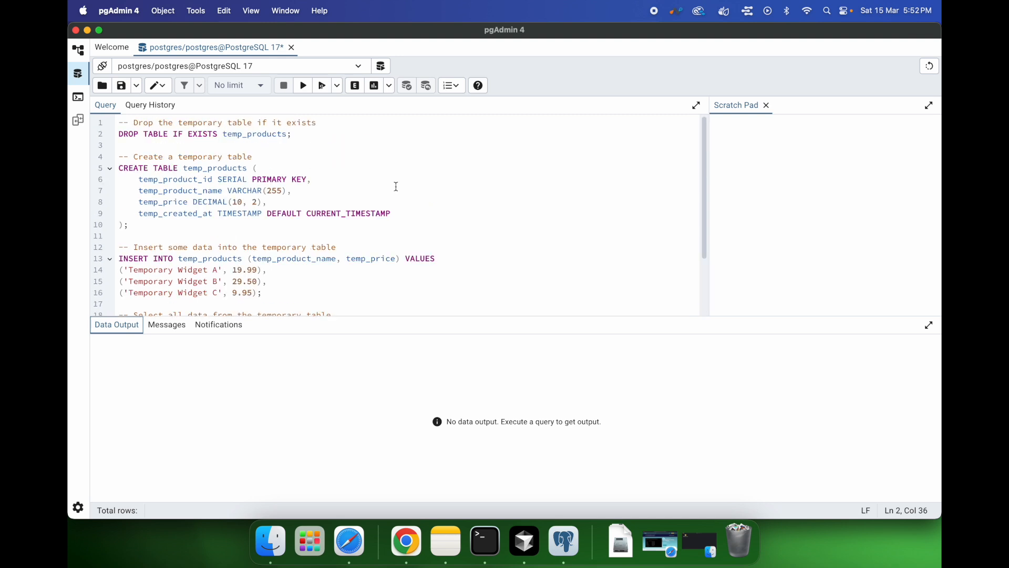
Step: Review the pasted script and execute it in full
click(333, 178)
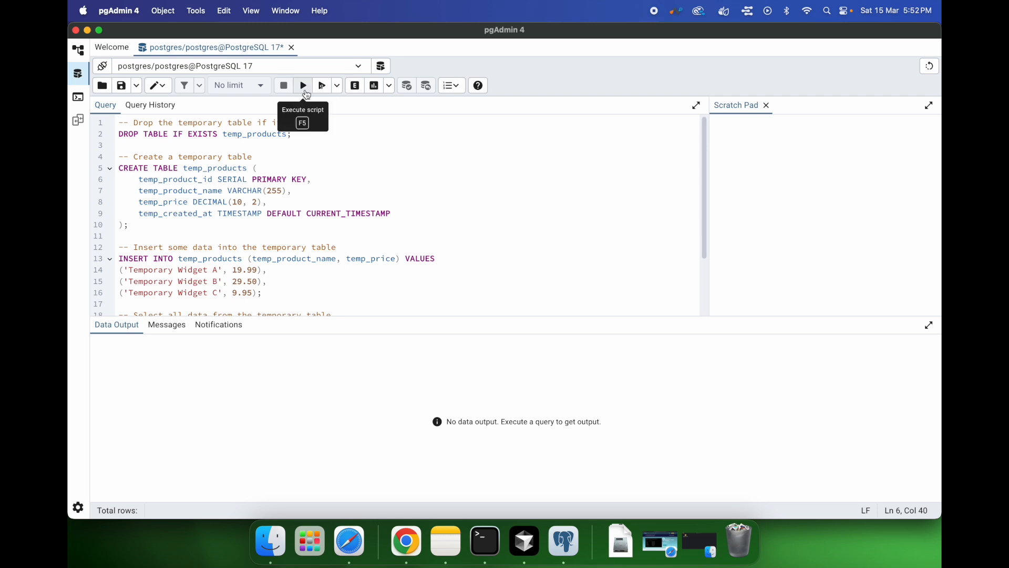
scroll(324, 189, down, 3)
scroll(316, 187, up, 3)
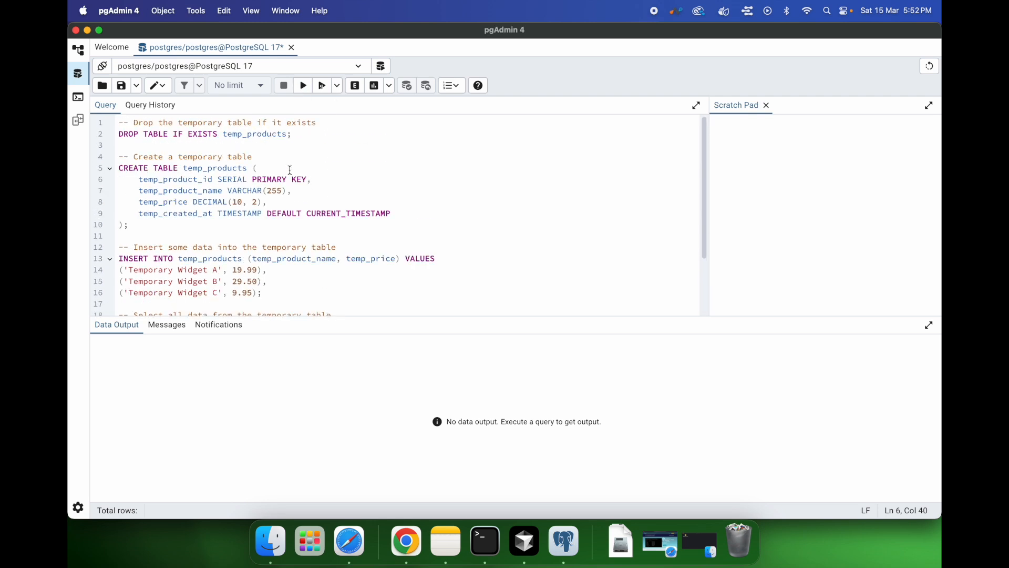
scroll(259, 192, down, 3)
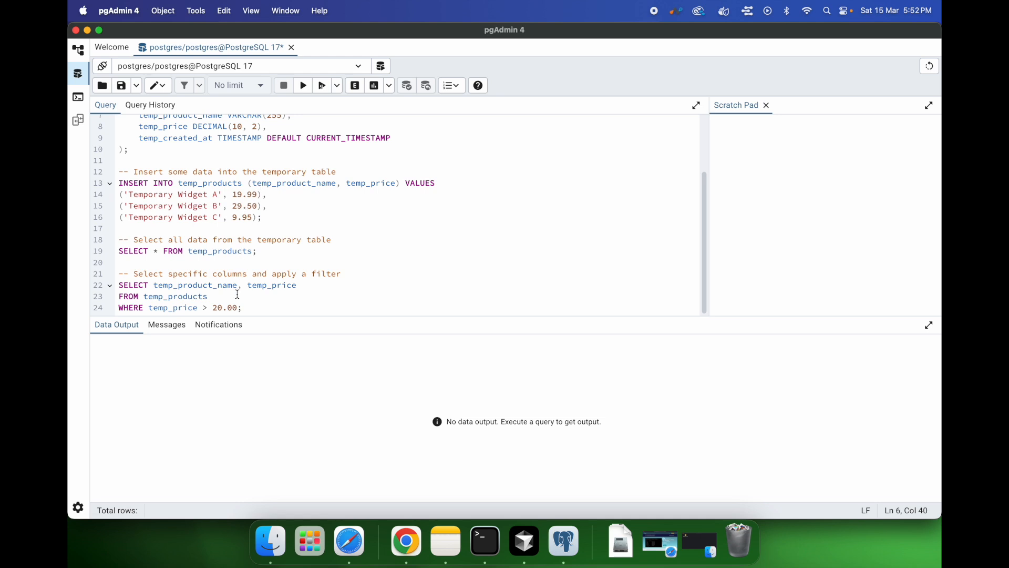
scroll(290, 241, up, 3)
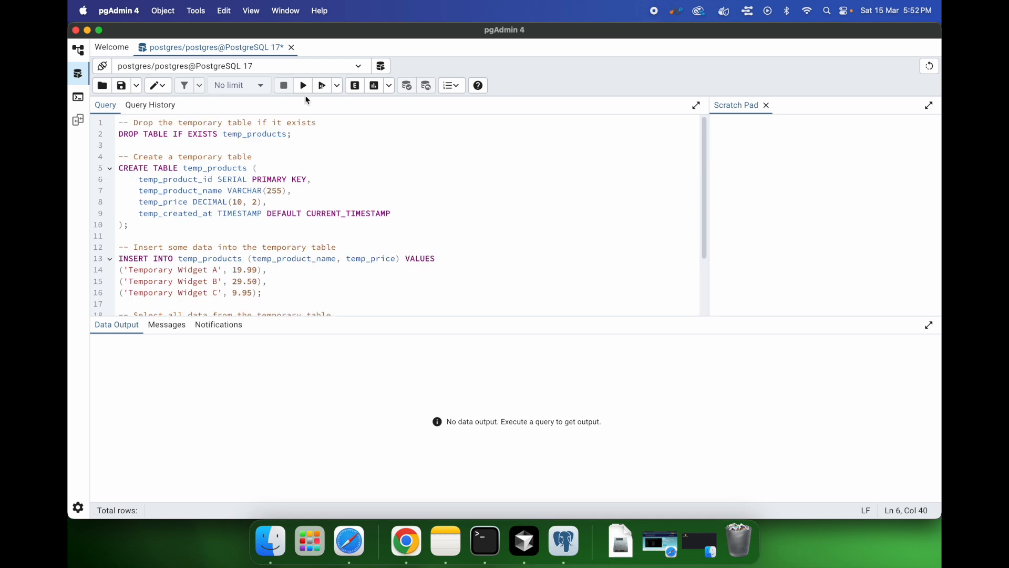
click(304, 87)
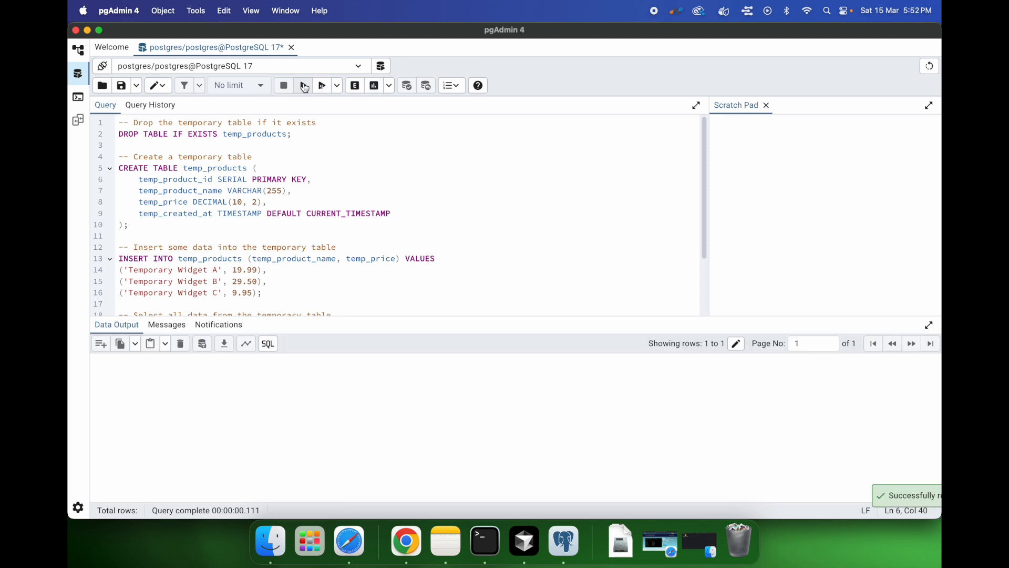
Step: Highlight and read through the individual statements of the script
drag(293, 134, 102, 140)
drag(152, 226, 118, 168)
scroll(266, 265, down, 3)
drag(254, 311, 114, 288)
click(279, 302)
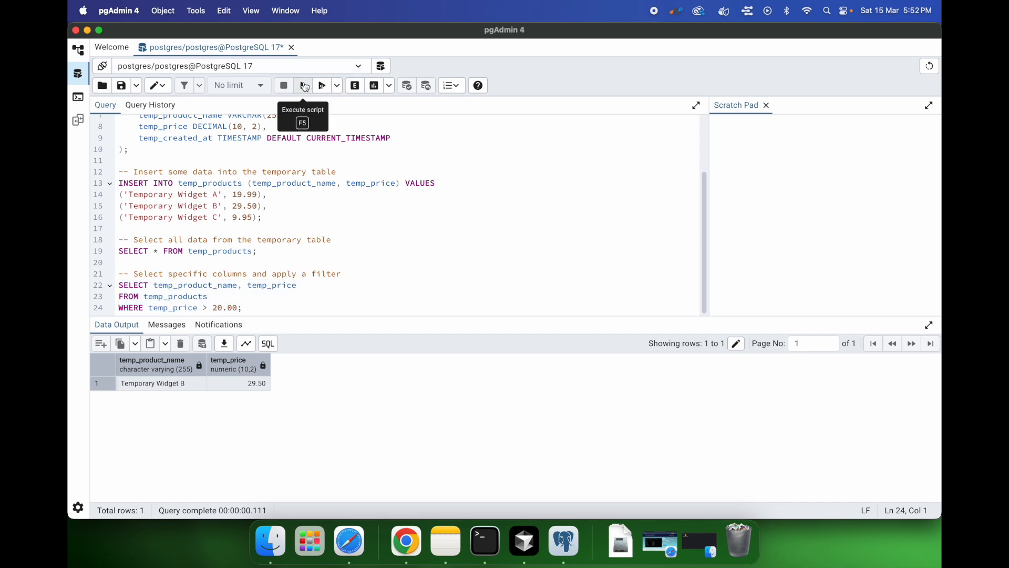
scroll(321, 235, up, 3)
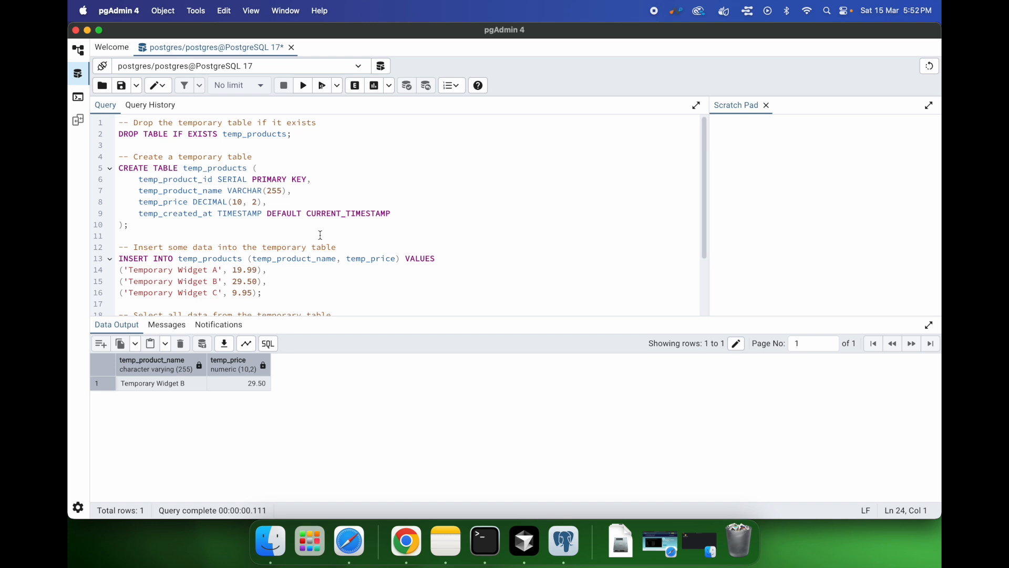
click(267, 179)
scroll(279, 215, down, 3)
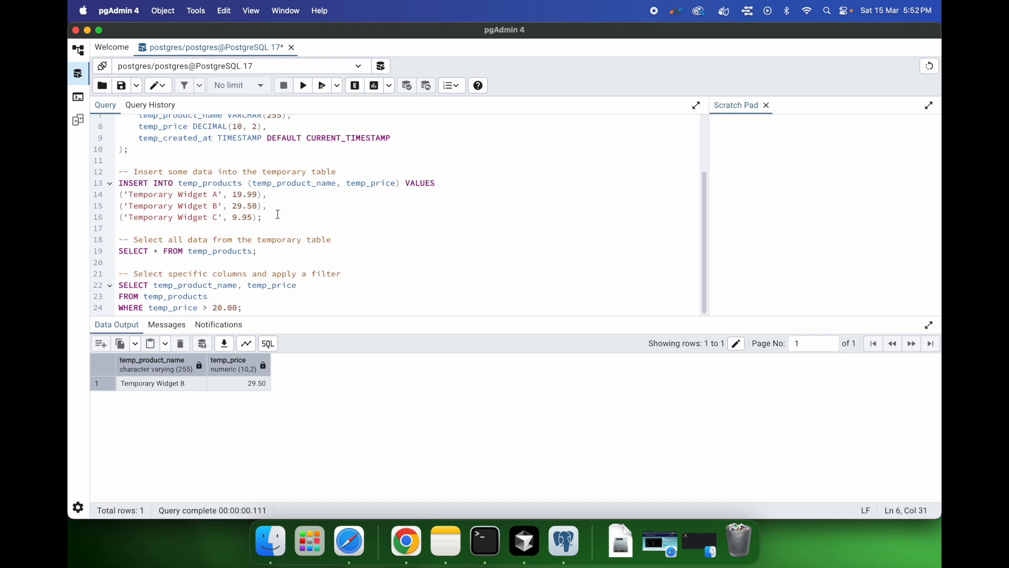
Step: Select the SELECT * FROM temp_products statement and execute only that query
drag(271, 250, 107, 258)
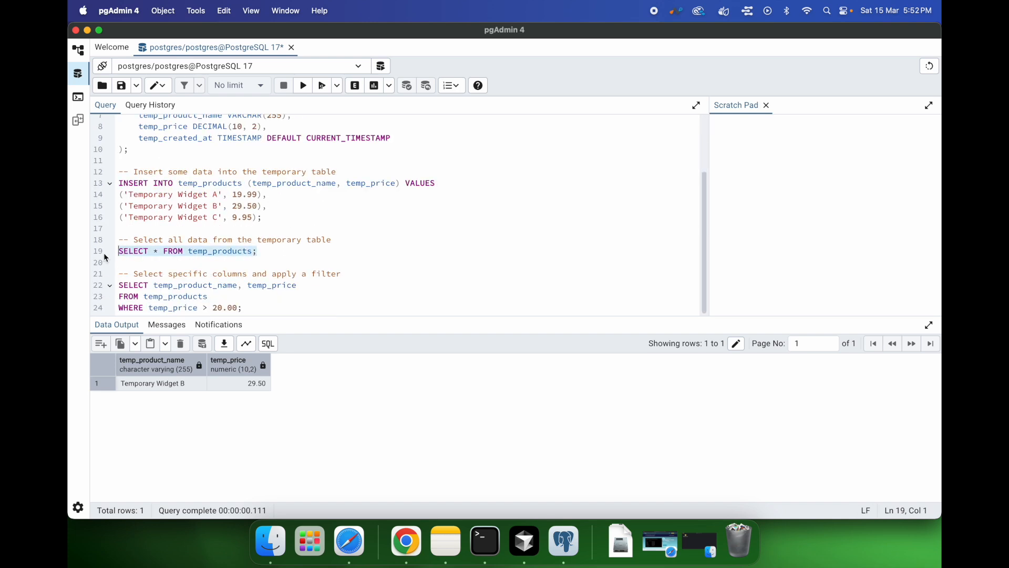
click(304, 86)
click(271, 249)
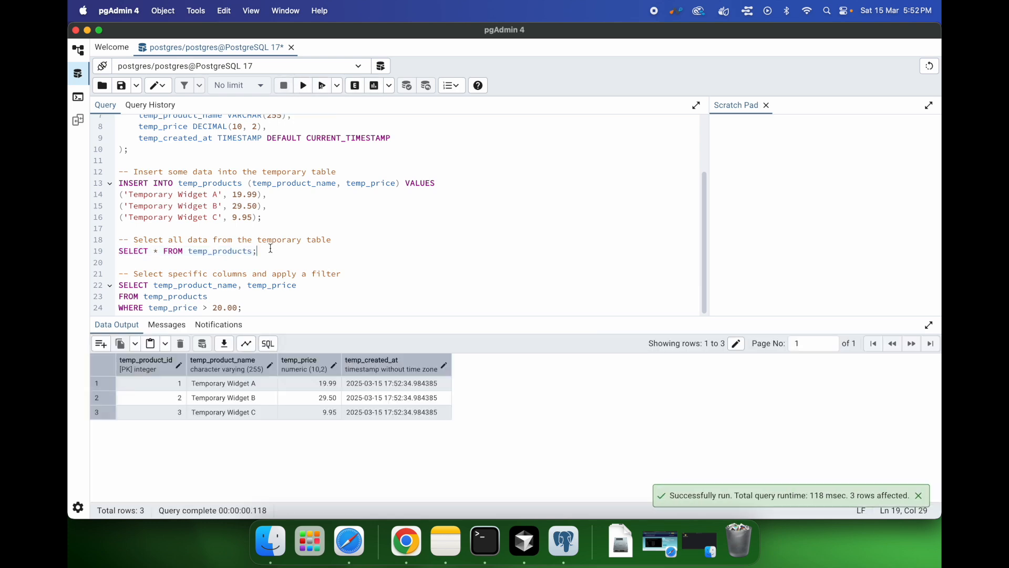
drag(271, 249, 117, 252)
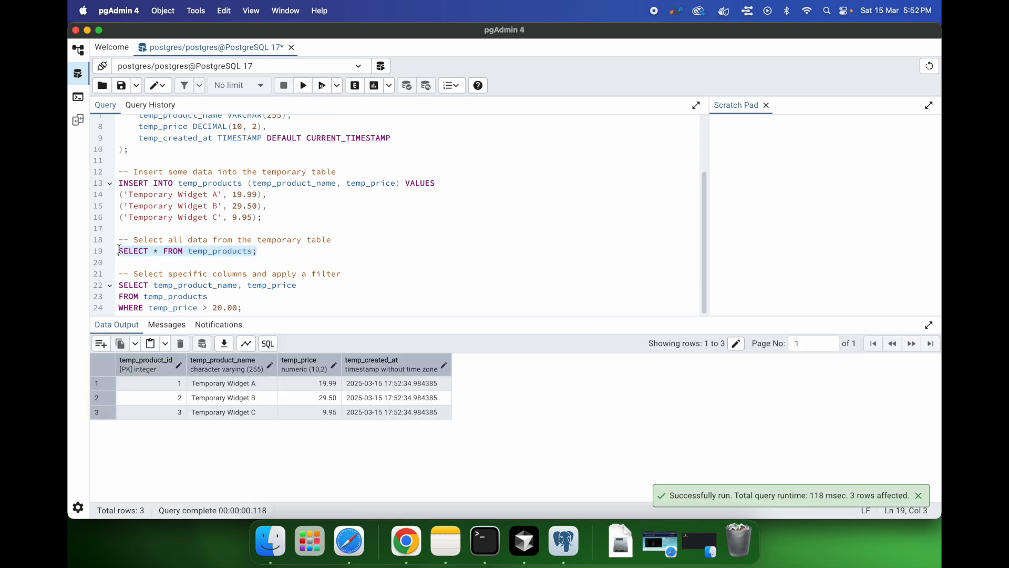
click(274, 255)
scroll(274, 254, up, 3)
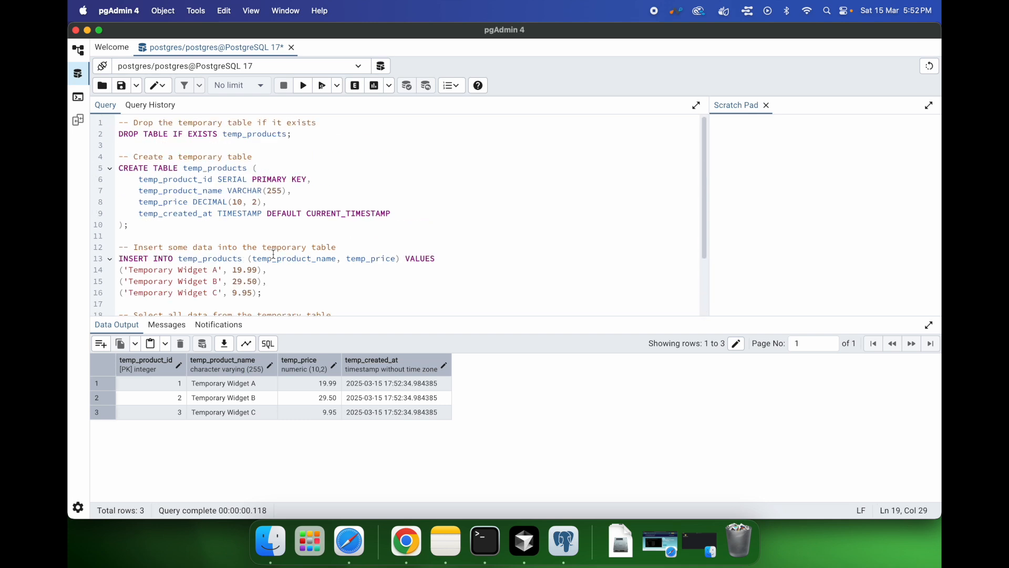
Step: Try to run only the CREATE TABLE temp_products statement with Execute query
click(183, 181)
click(126, 226)
click(293, 134)
drag(121, 227, 112, 147)
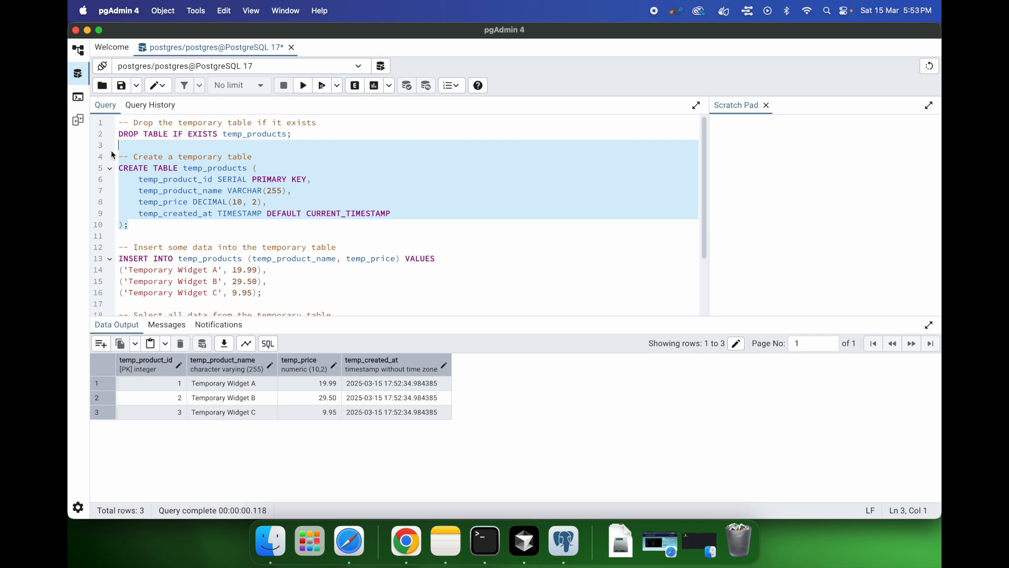
click(139, 224)
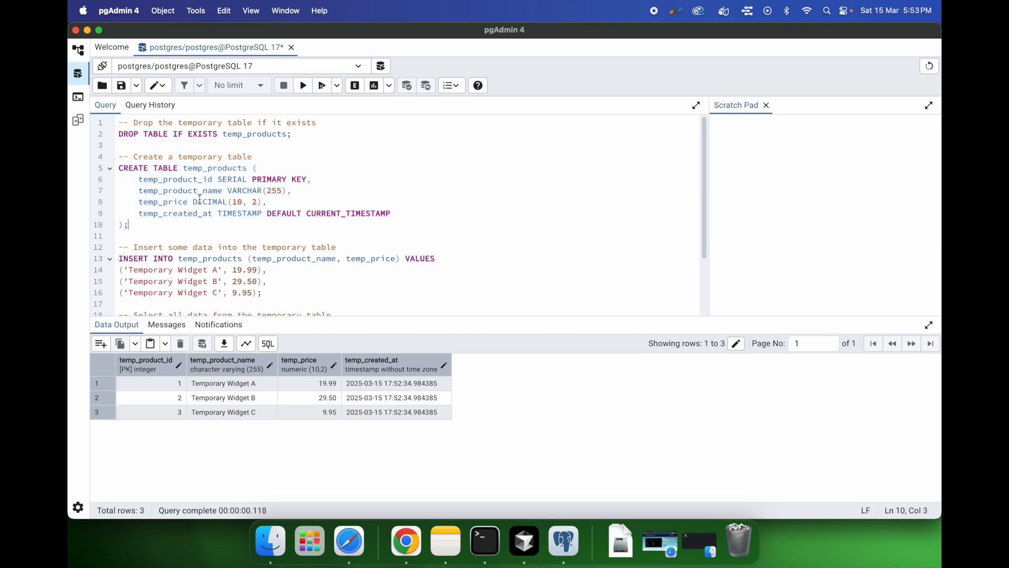
click(292, 191)
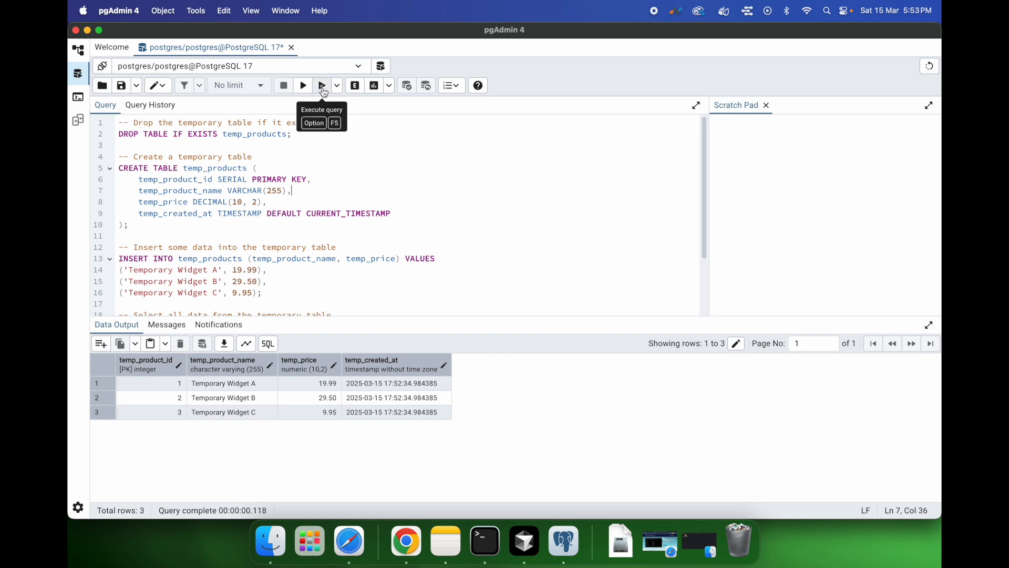
drag(129, 229, 117, 168)
click(316, 200)
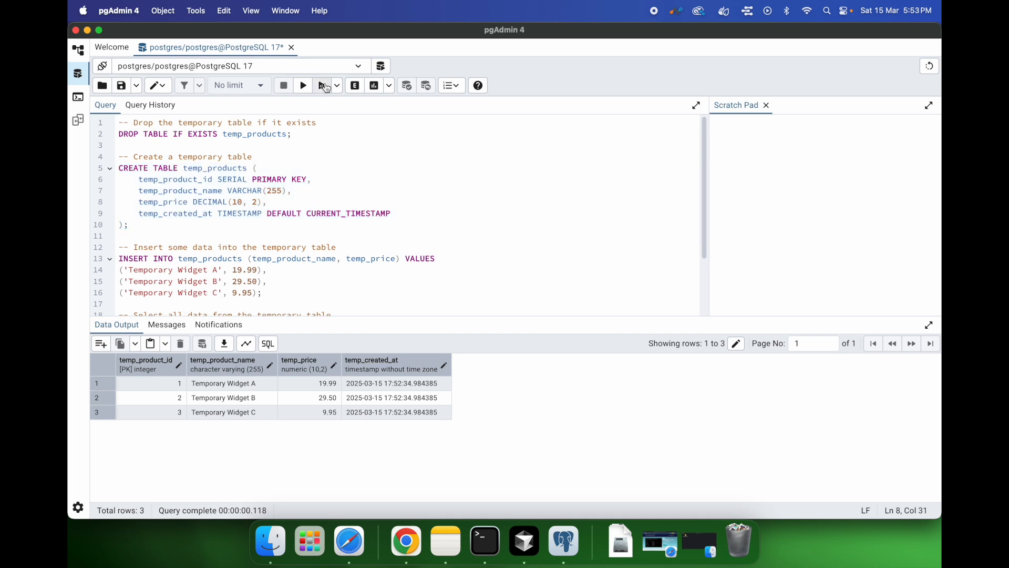
click(323, 85)
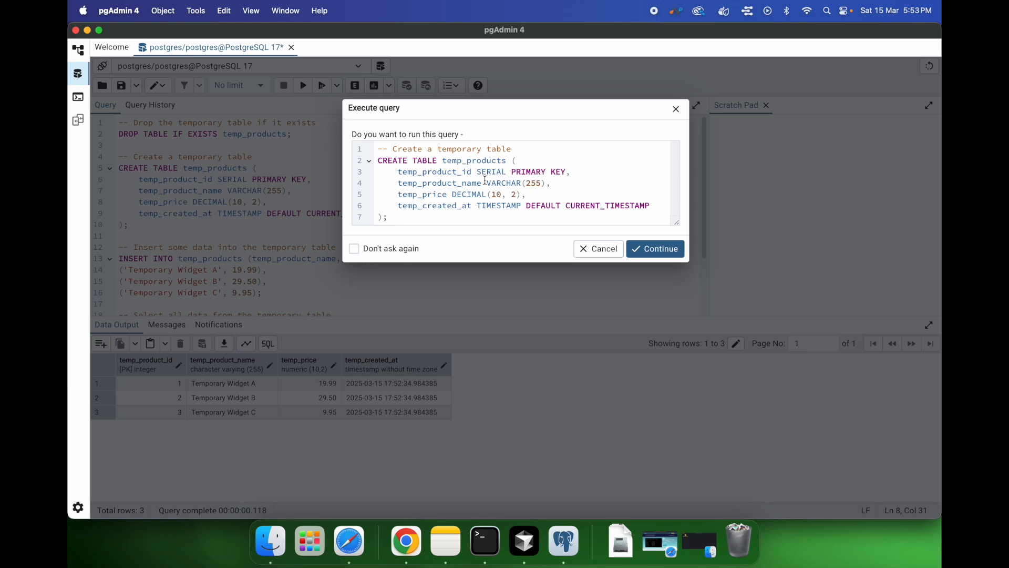
click(654, 253)
Step: Run only the DROP TABLE IF EXISTS temp_products statement with Execute query
drag(308, 350, 130, 344)
click(280, 237)
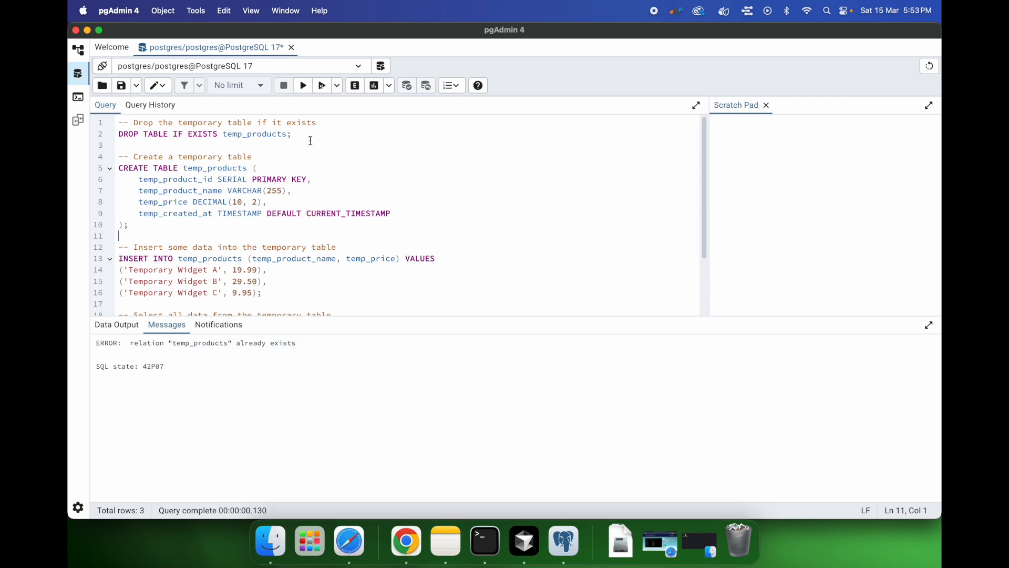
click(266, 134)
click(325, 86)
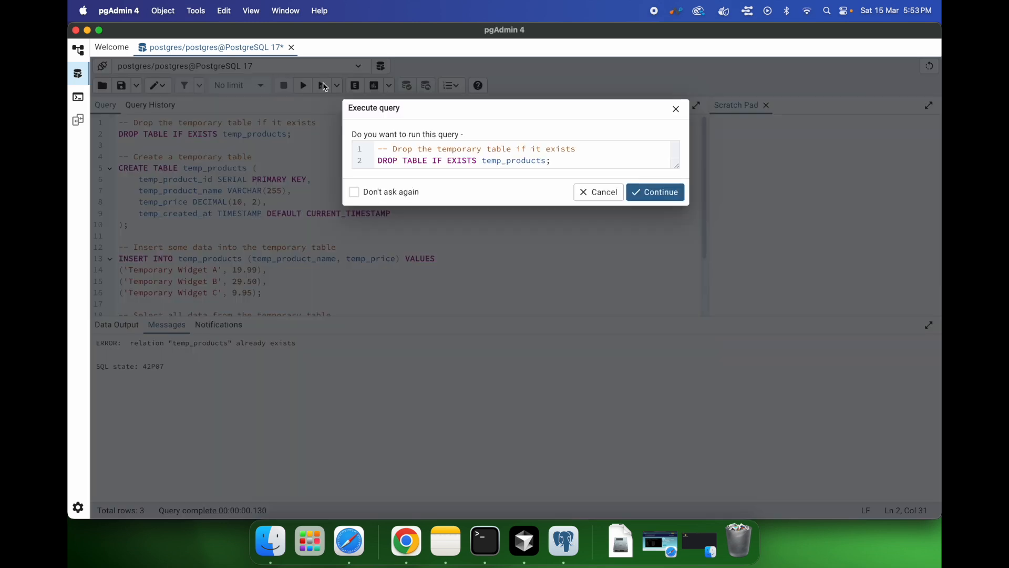
click(675, 194)
Step: Run the CREATE TABLE temp_products statement on its own with Execute query
click(238, 182)
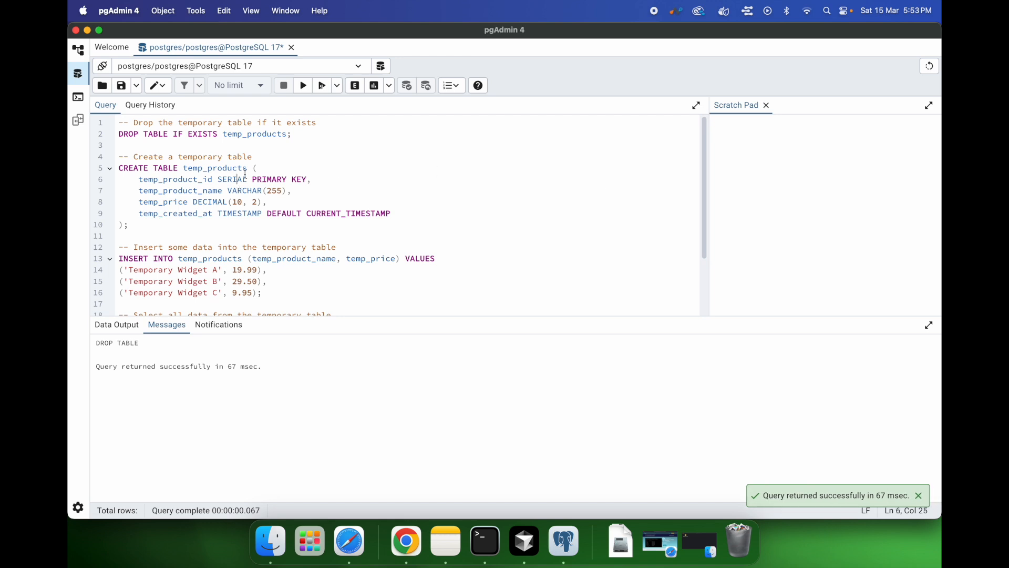
click(324, 85)
click(658, 245)
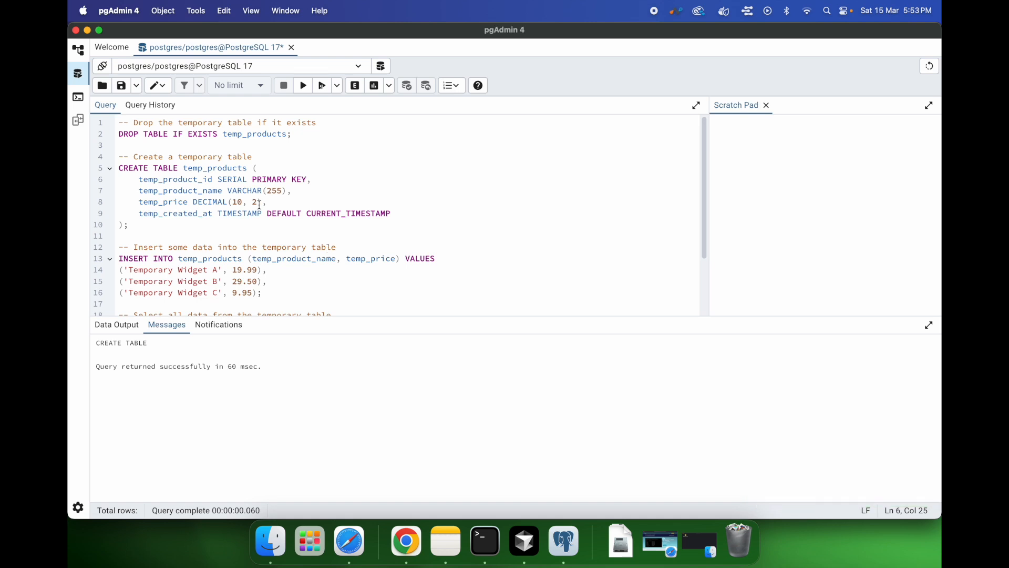
Step: Try to execute the selected CREATE TABLE statement again as a script
drag(129, 225, 110, 172)
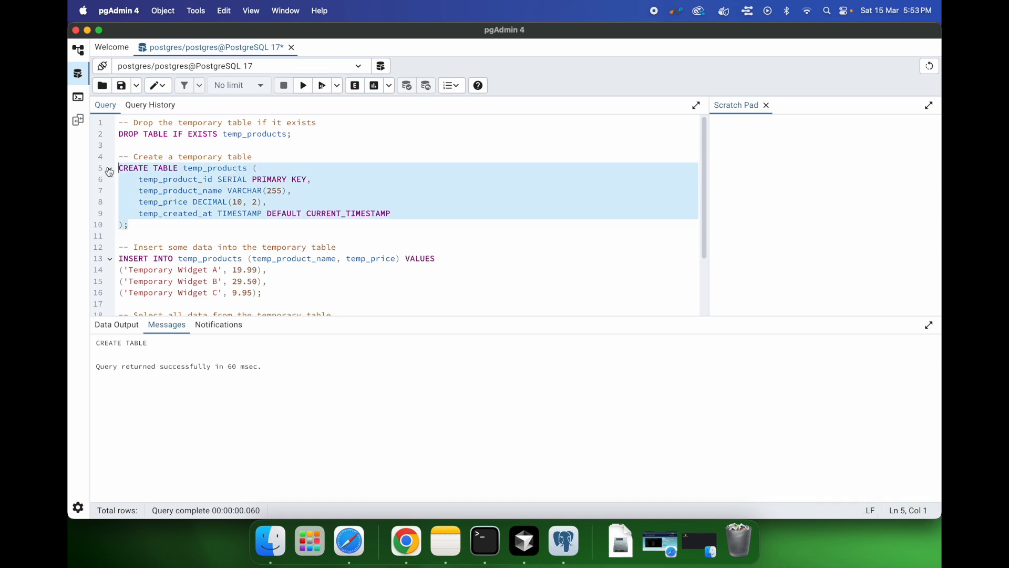
click(305, 93)
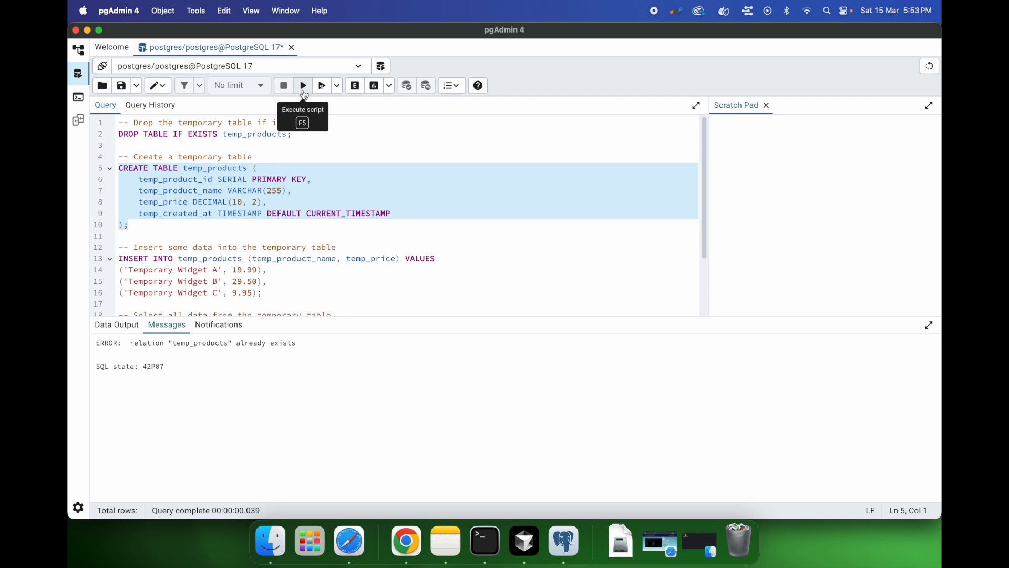
click(128, 227)
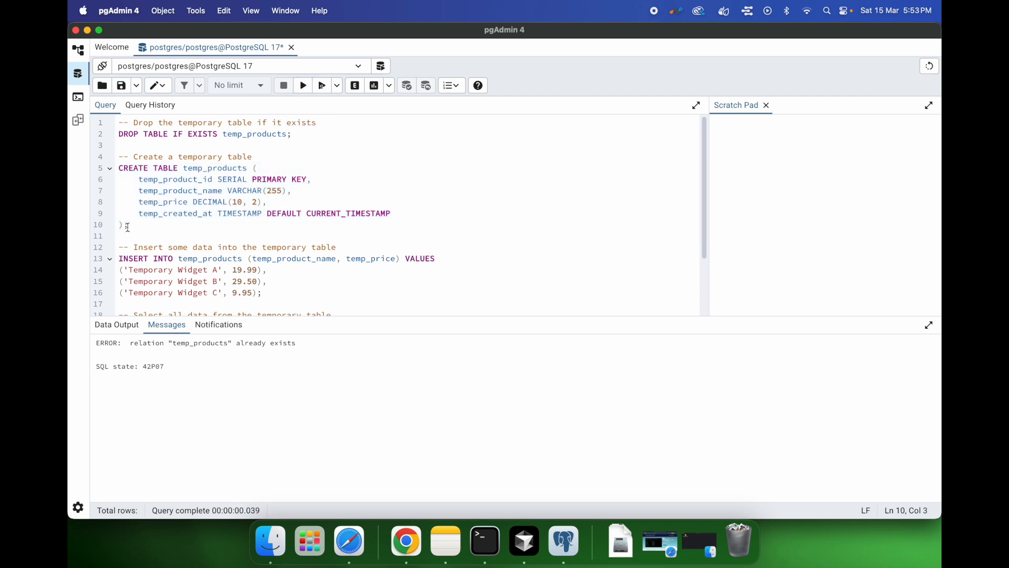
Step: Select the DROP TABLE and CREATE TABLE statements together and execute them as a script
drag(302, 135, 117, 134)
click(138, 227)
drag(128, 227, 115, 134)
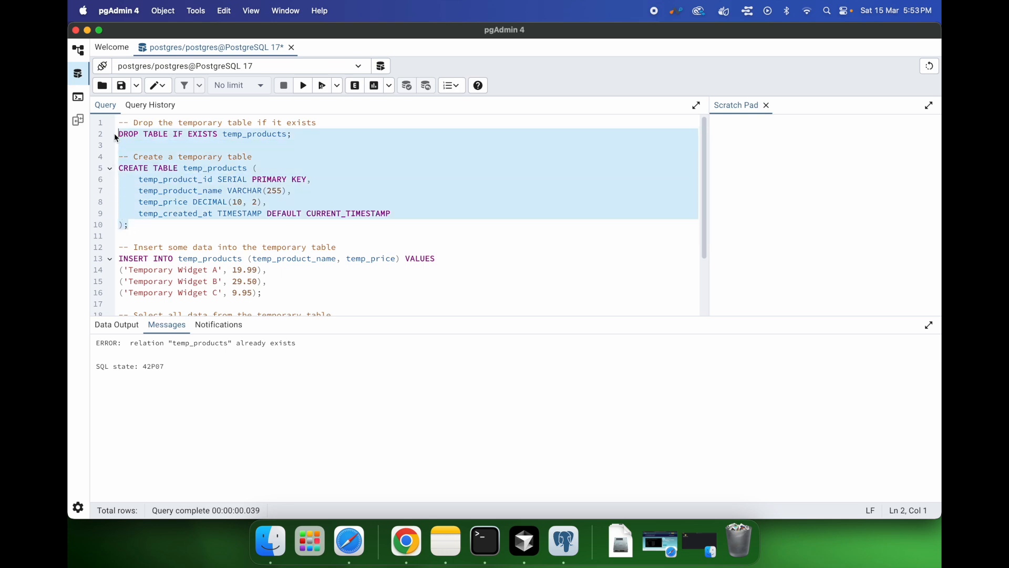
click(304, 86)
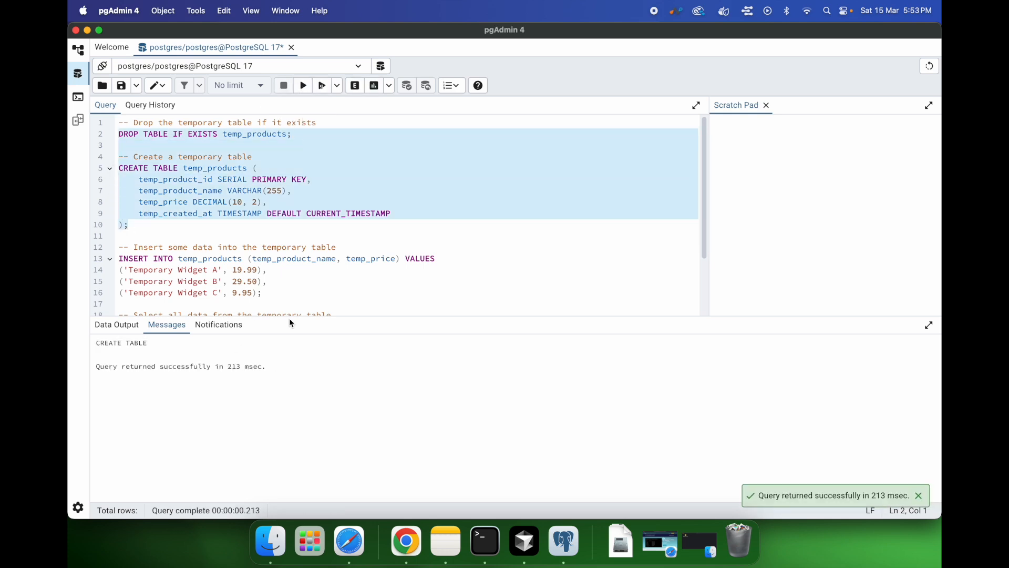